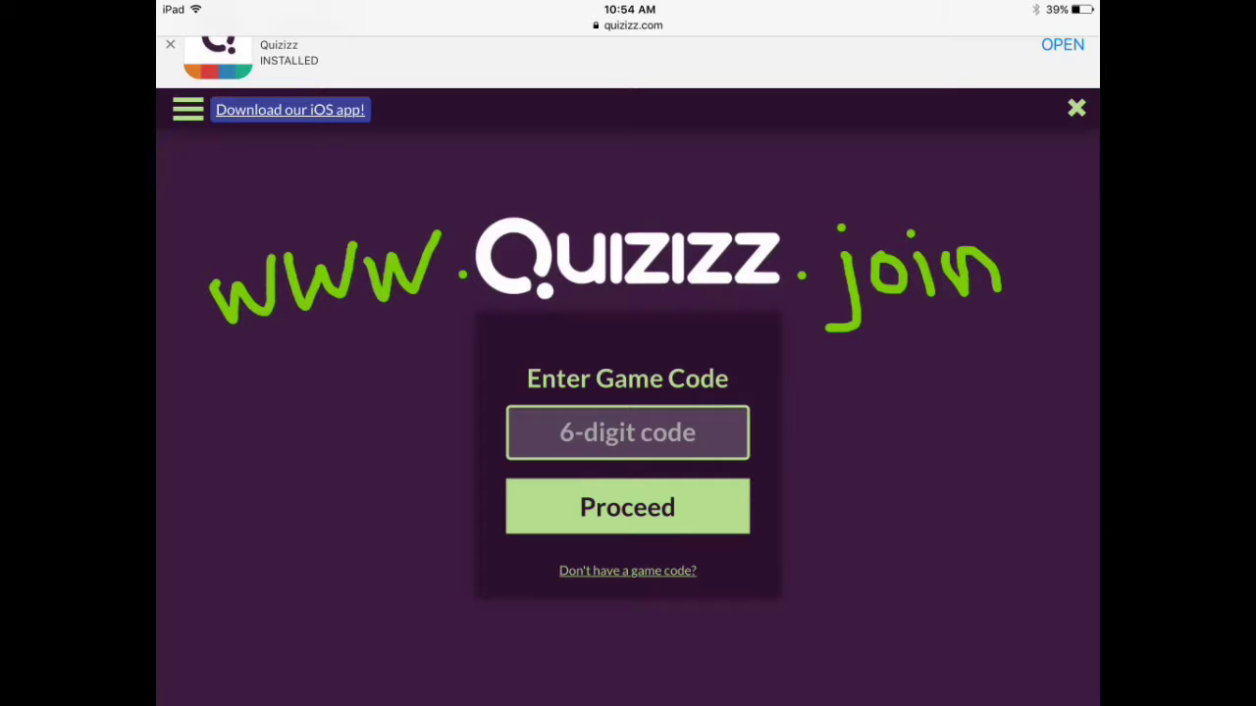
mouse_move(220, 521)
left_mouse_down()
mouse_move(450, 448)
mouse_move(432, 493)
left_mouse_up()
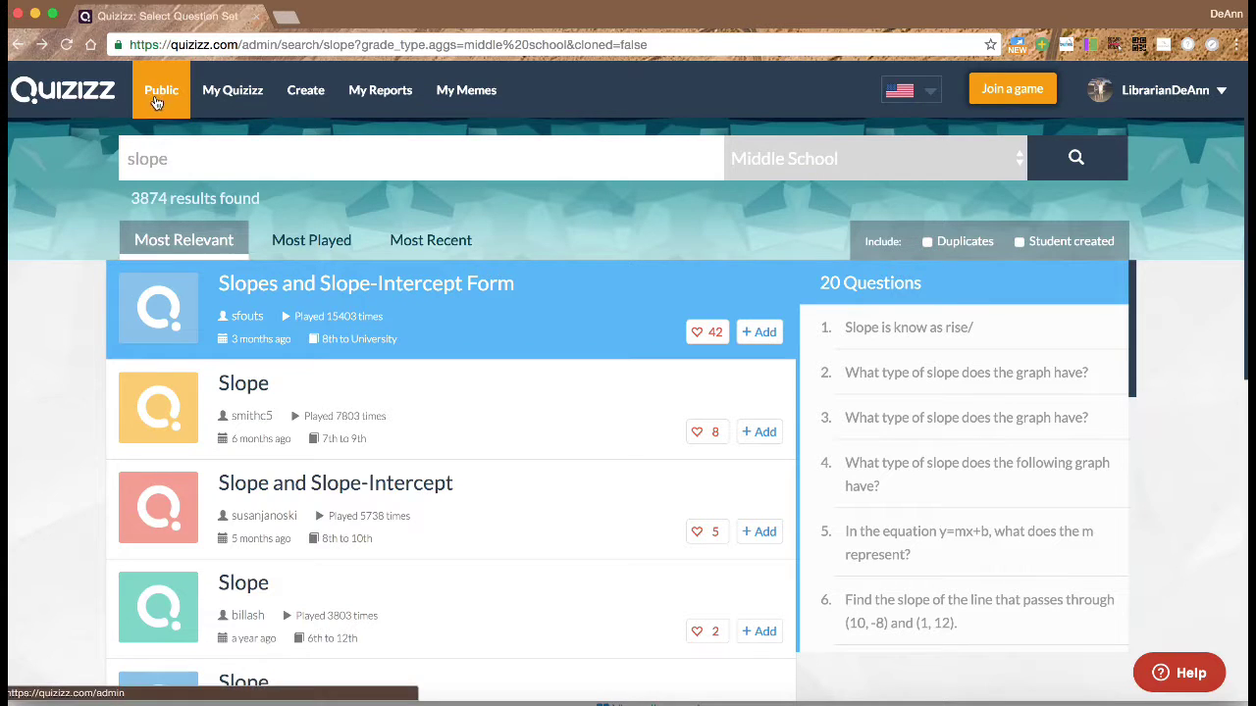
Step: Search the public quizzes for "slopes" at the Middle School grade level
left_click(154, 102)
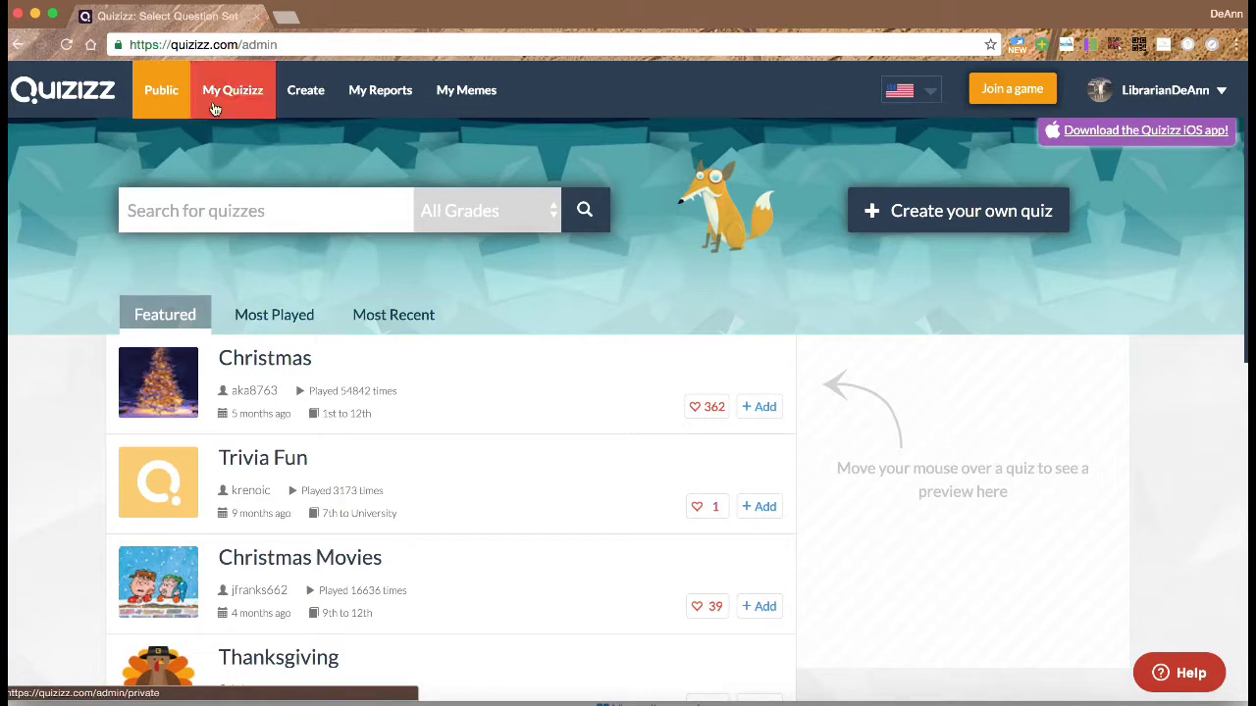
left_click(266, 212)
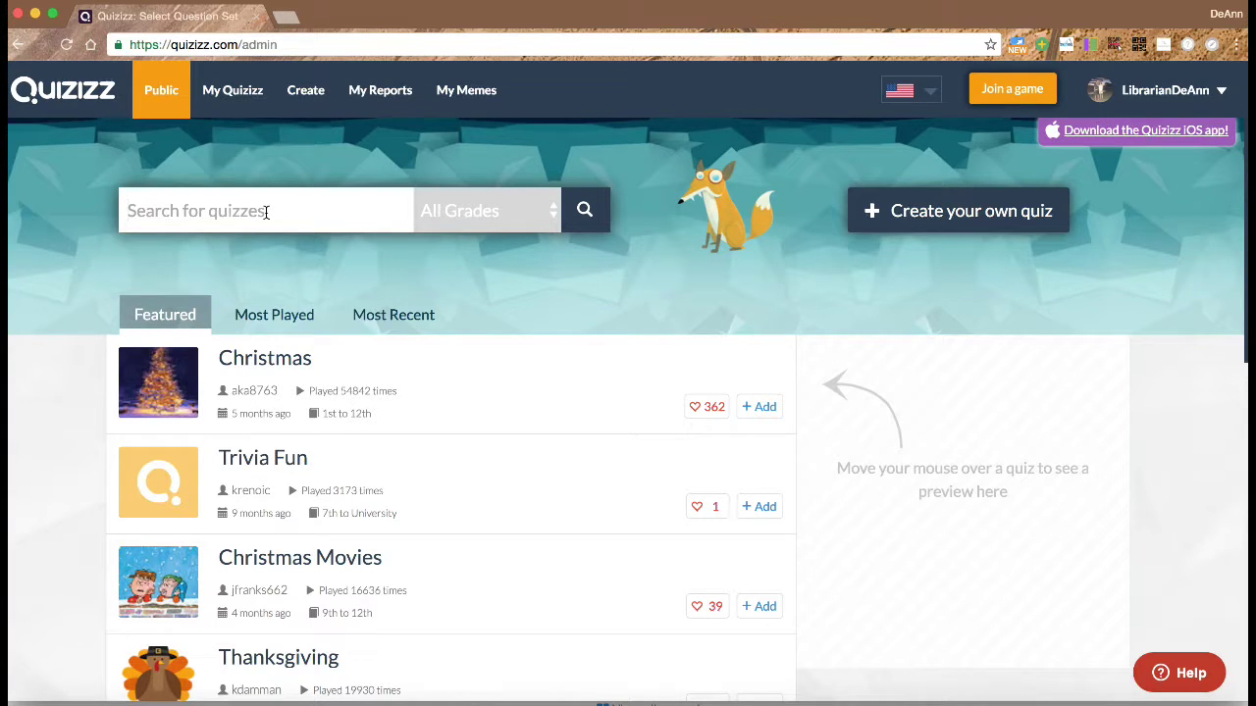
type("soc")
key("BackSpace")
key("BackSpace")
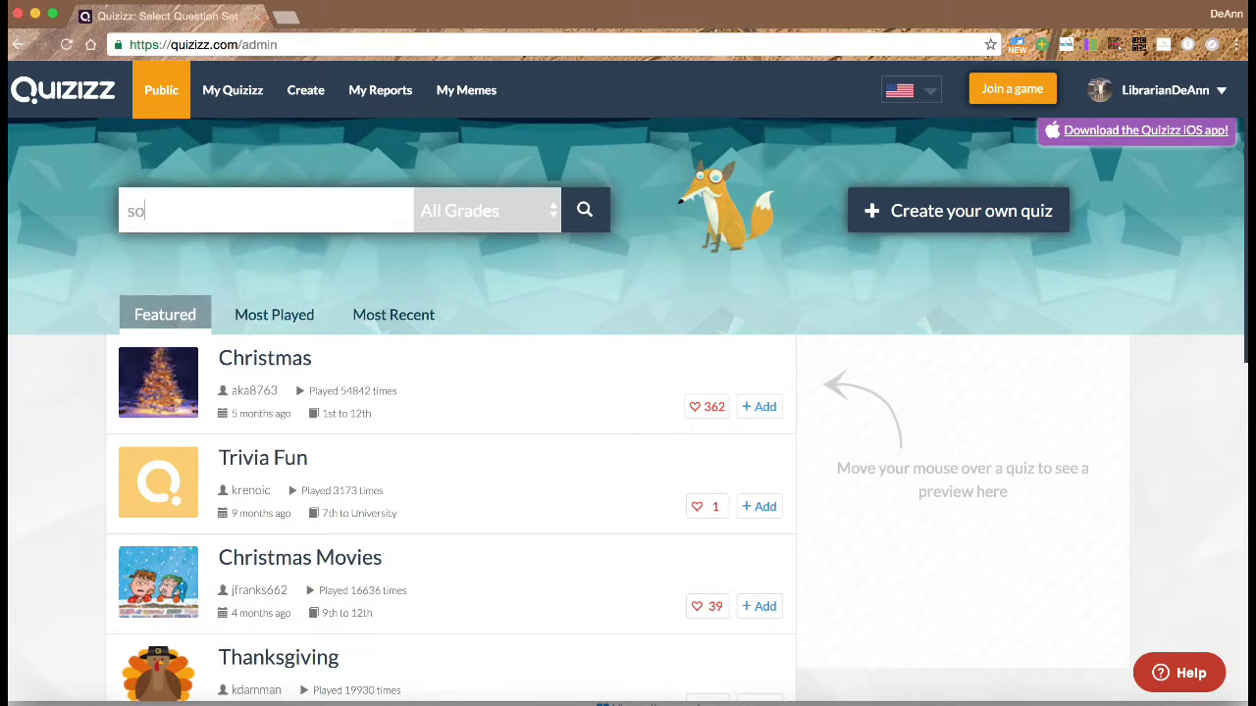
type("lopes")
left_click(542, 217)
left_click(518, 261)
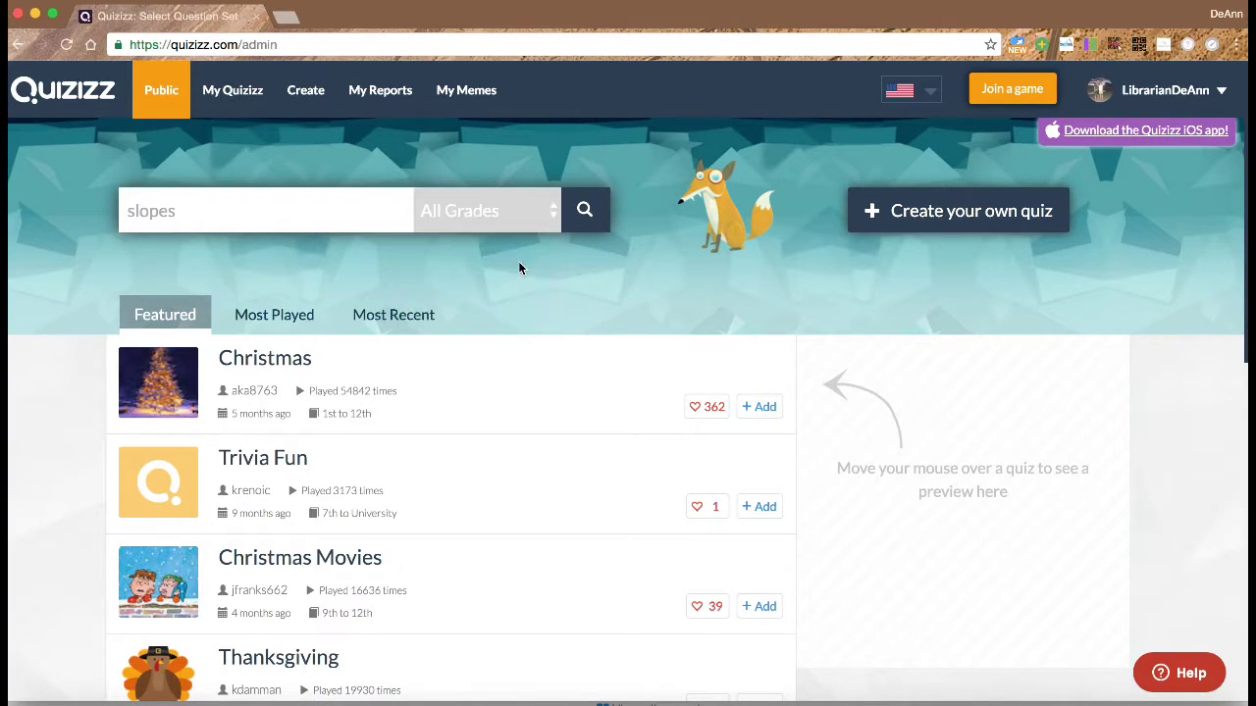
left_click(586, 213)
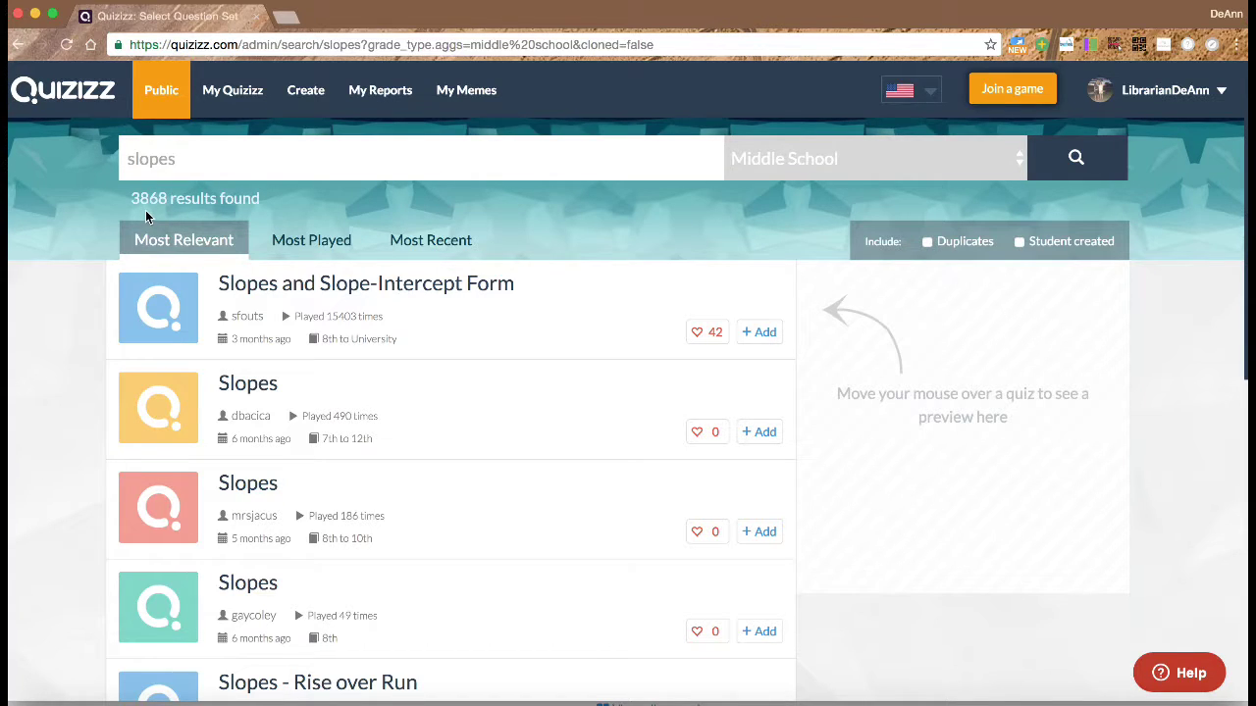
Step: Preview the questions of the first four search results and open the fourth one, the 8th-grade Slopes quiz
mouse_move(305, 336)
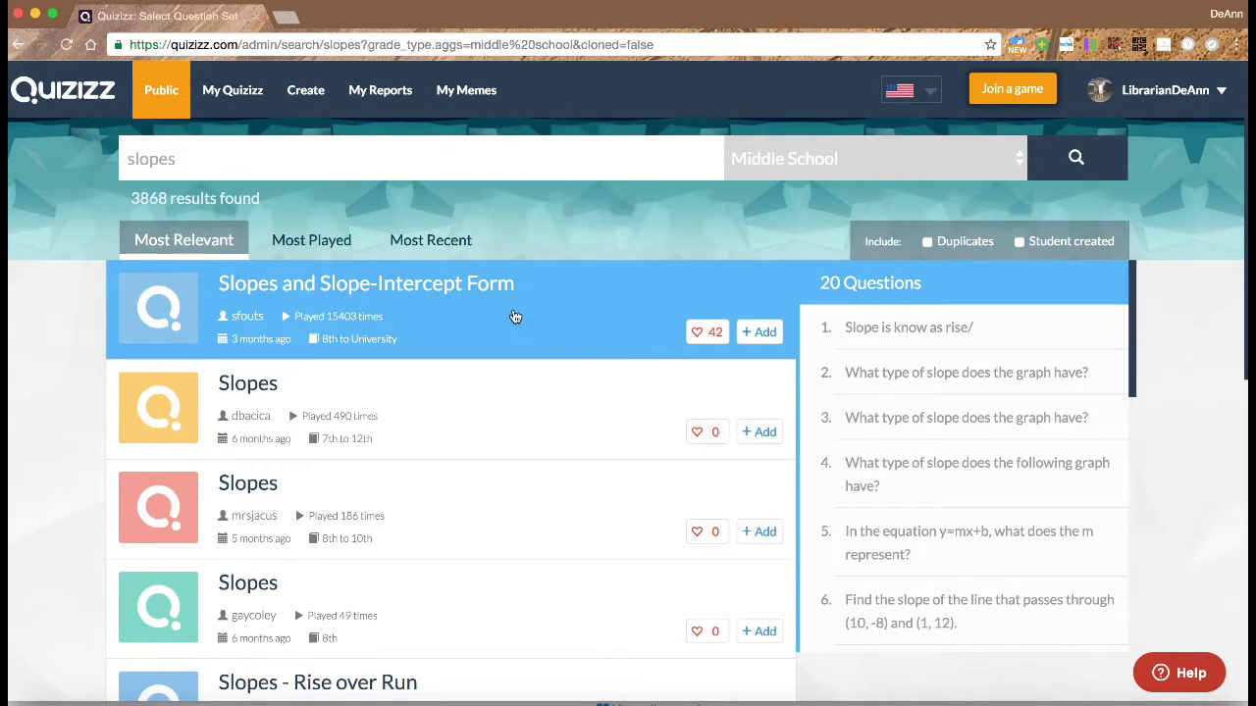
mouse_move(517, 383)
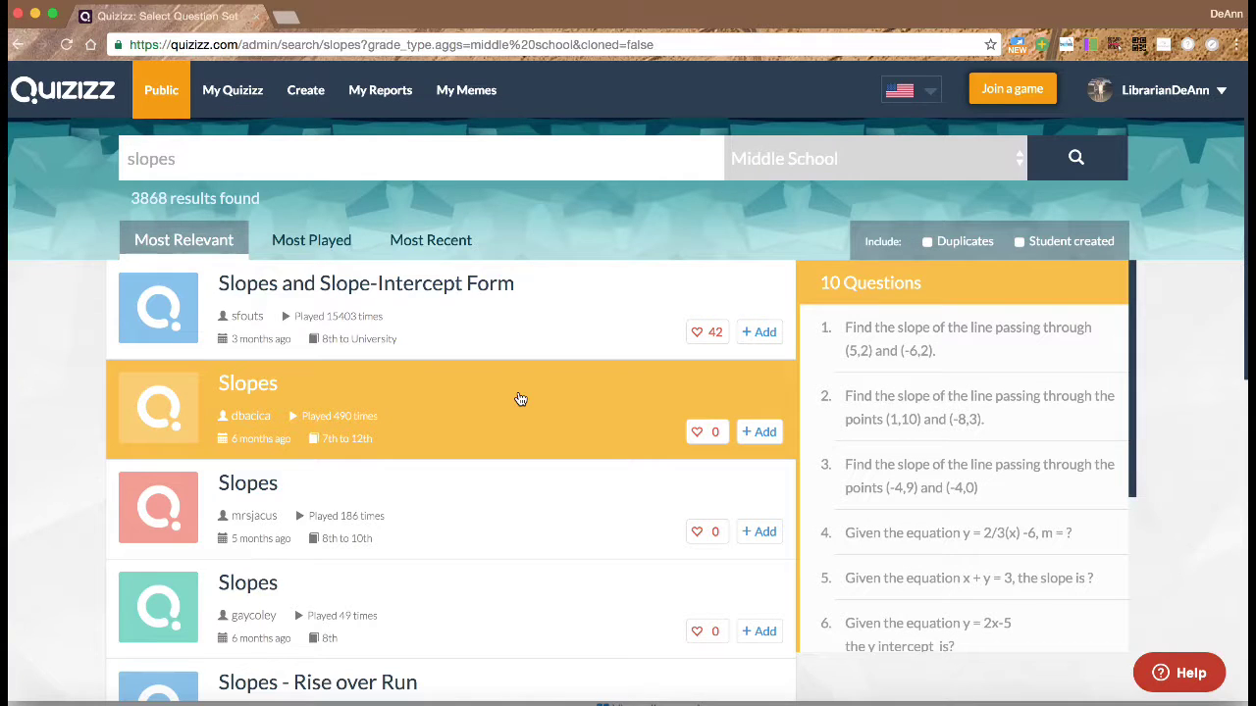
mouse_move(535, 483)
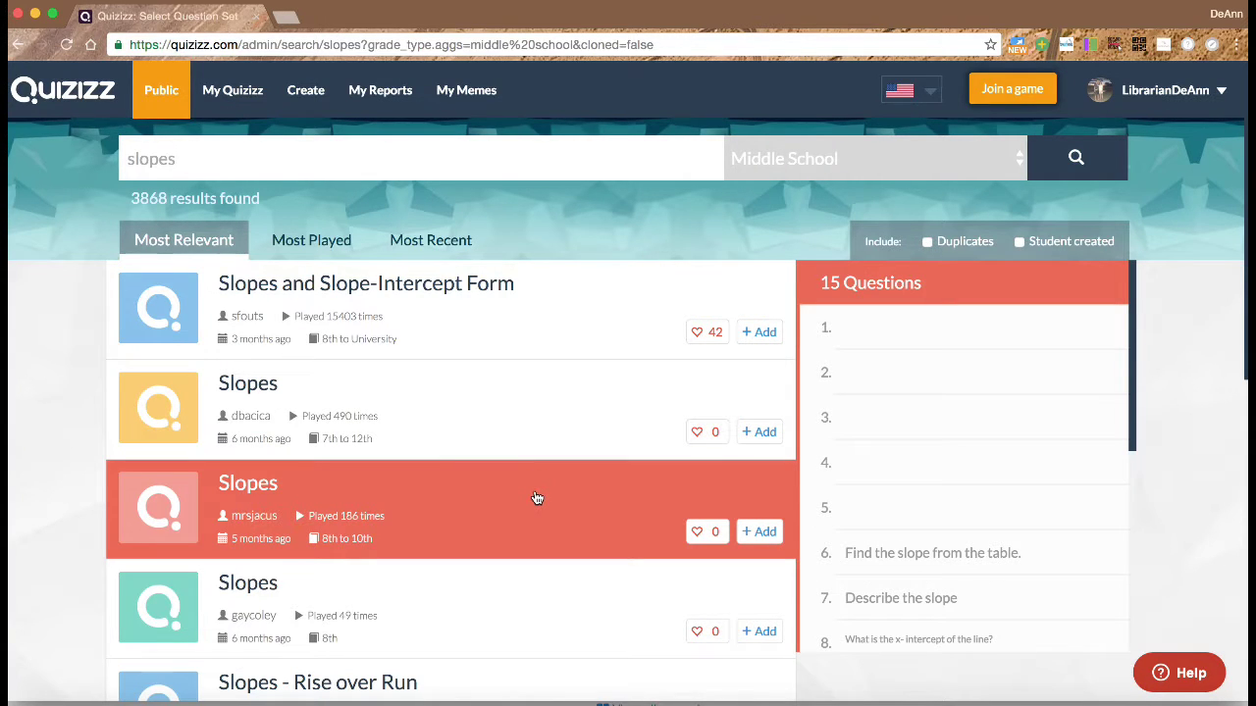
mouse_move(513, 594)
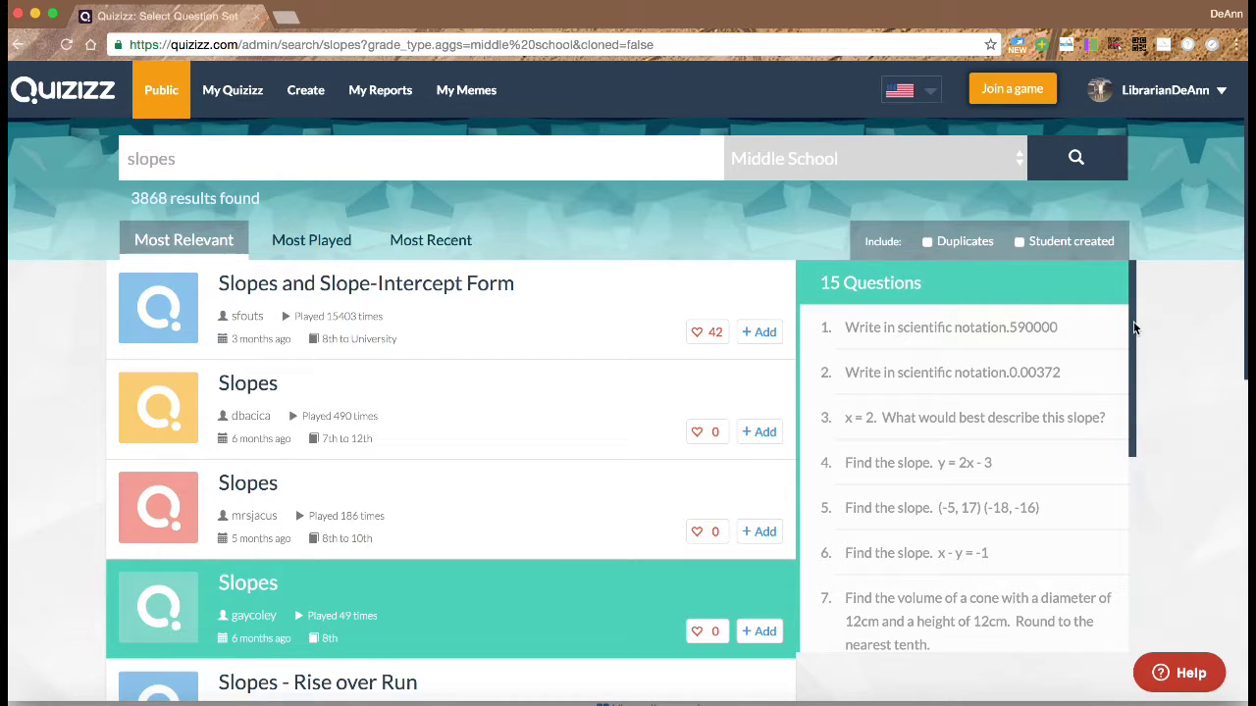
mouse_move(1135, 328)
left_mouse_down()
mouse_move(1138, 572)
mouse_move(1127, 327)
left_mouse_up()
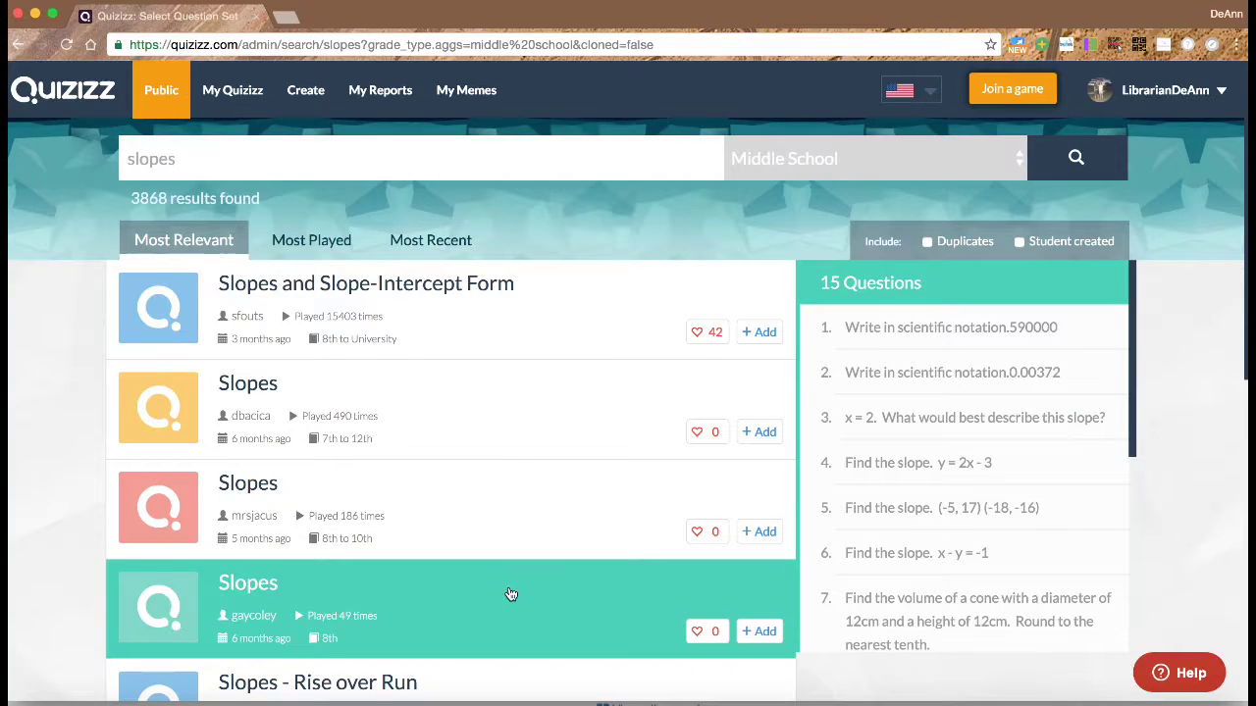
left_click(511, 593)
Step: Review the Slopes quiz's questions, revealing and hiding the answers of question 5, and return to the quiz overview
scroll(574, 592, "down", 1)
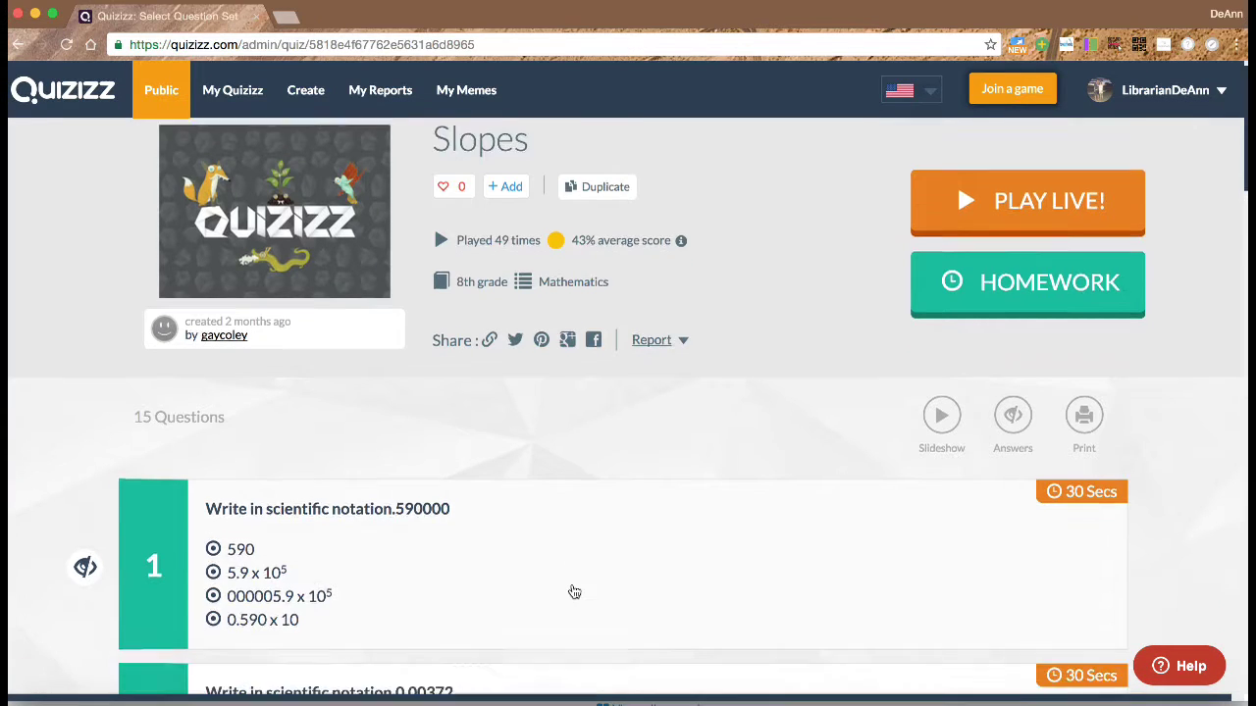
scroll(574, 592, "down", 9)
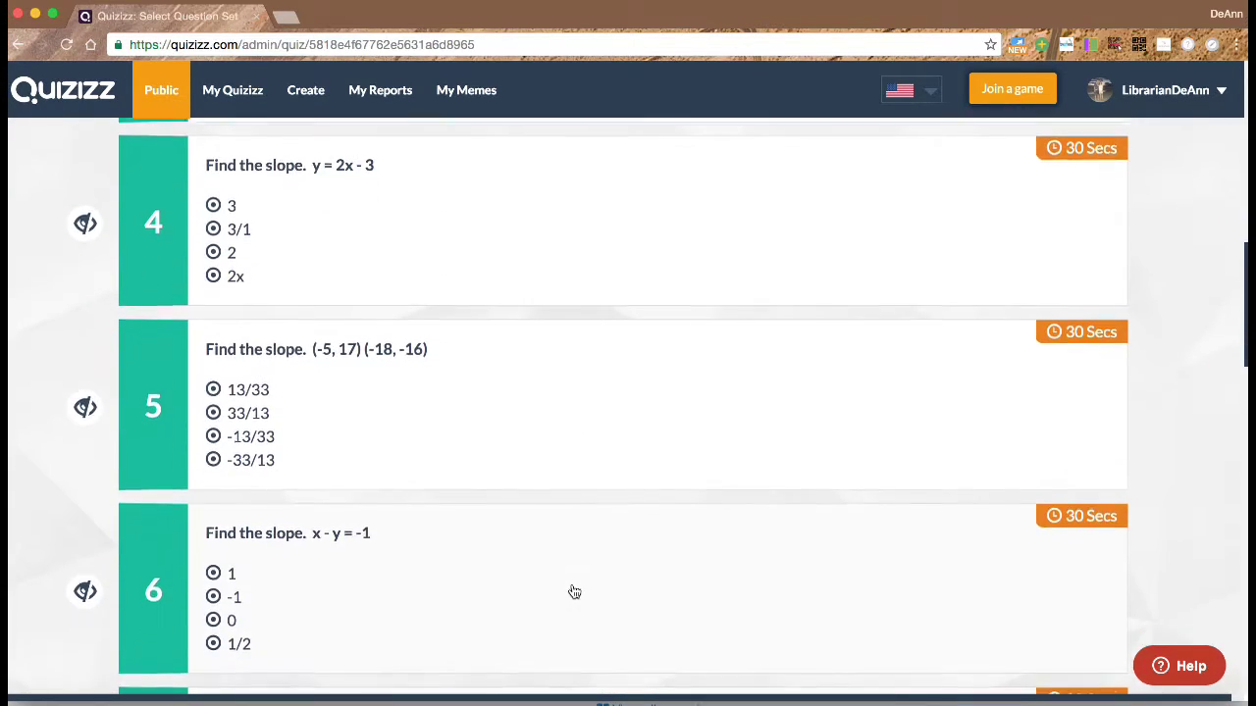
scroll(574, 591, "down", 2)
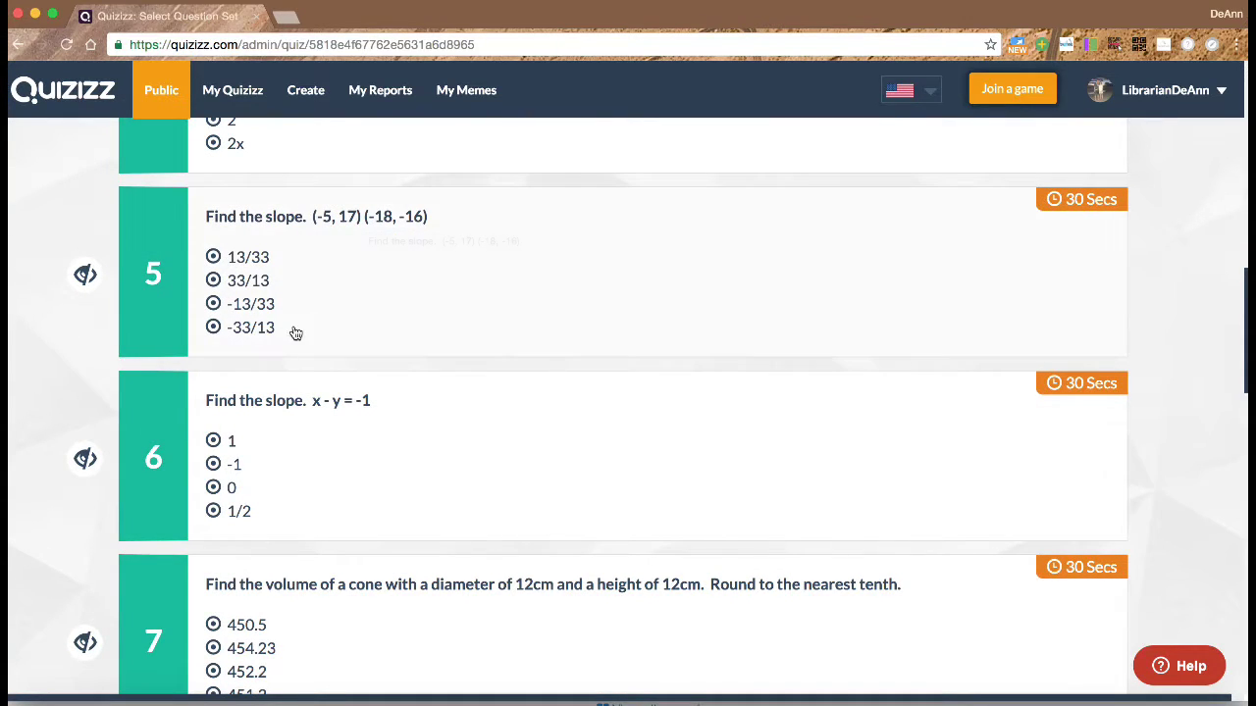
left_click(86, 278)
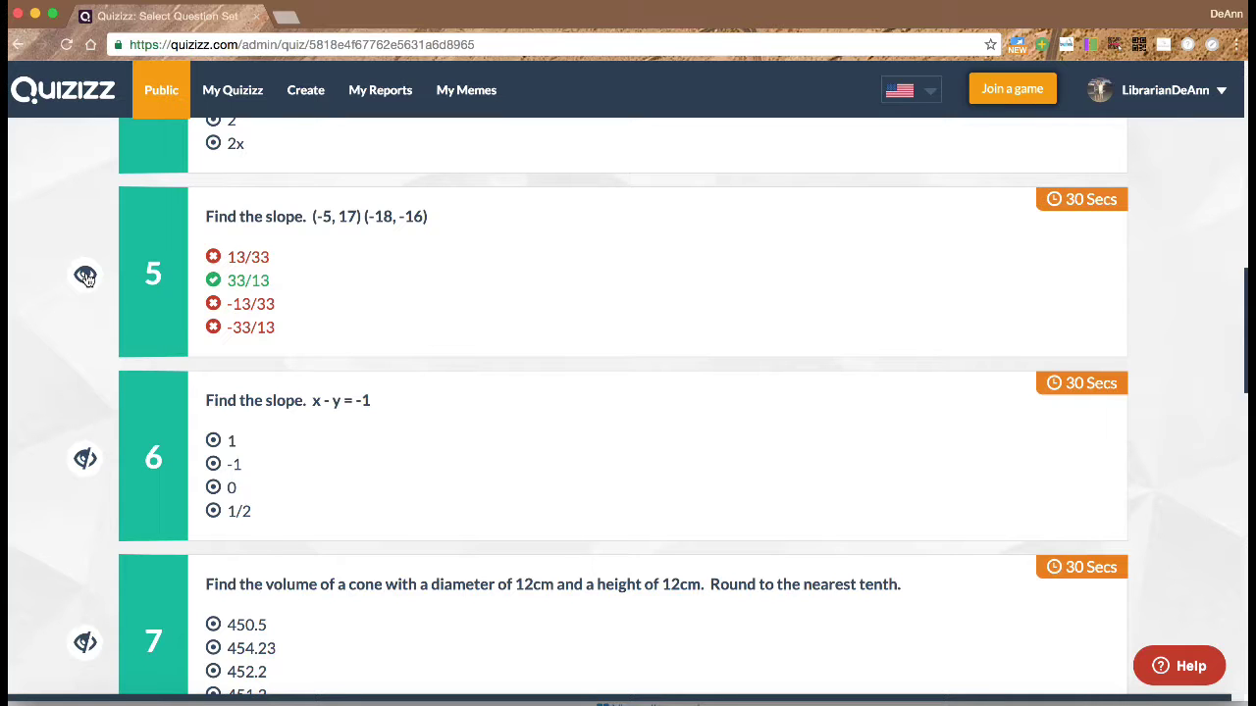
left_click(86, 278)
scroll(458, 297, "down", 1)
scroll(463, 297, "up", 4)
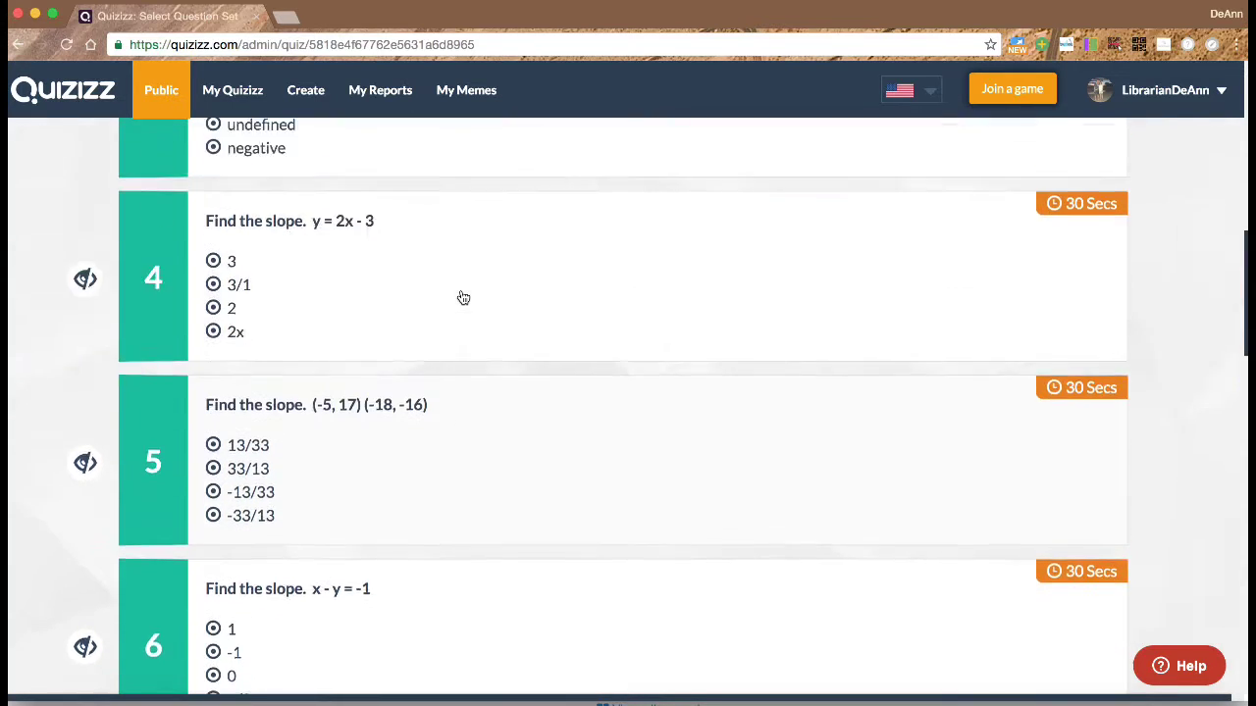
scroll(463, 298, "up", 8)
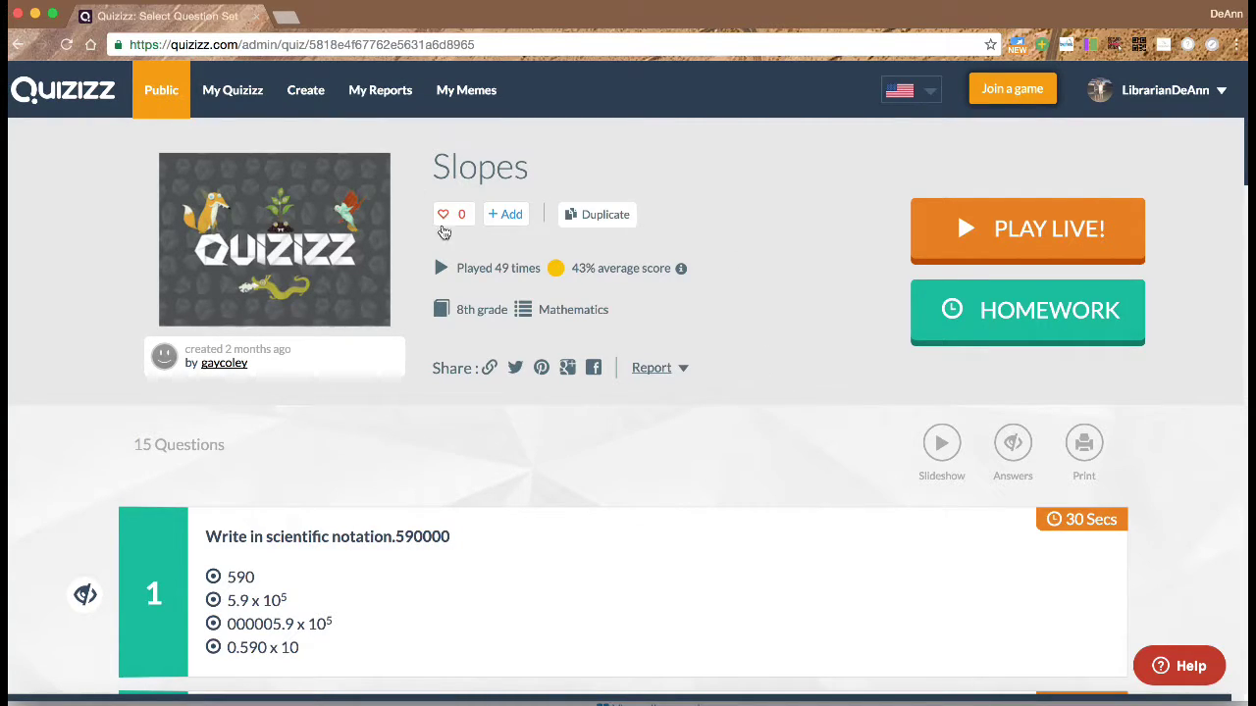
Step: Add the Slopes quiz to a new collection named Algebra
left_click(510, 215)
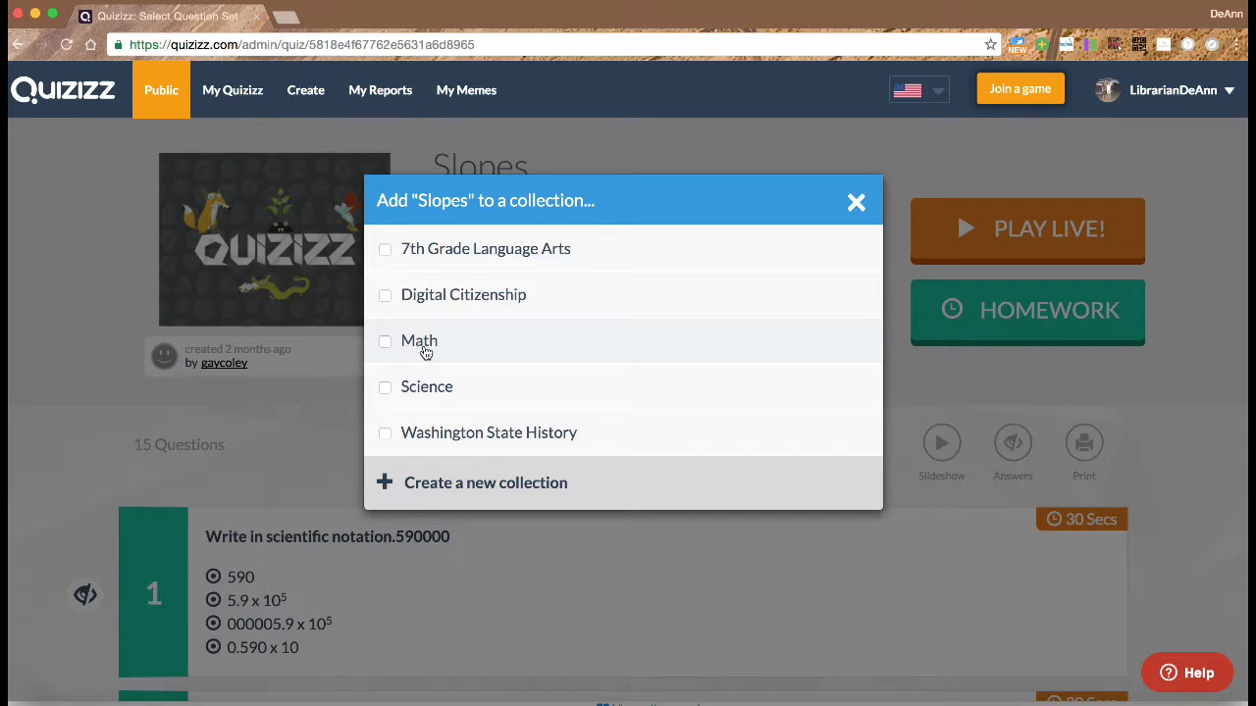
left_click(541, 490)
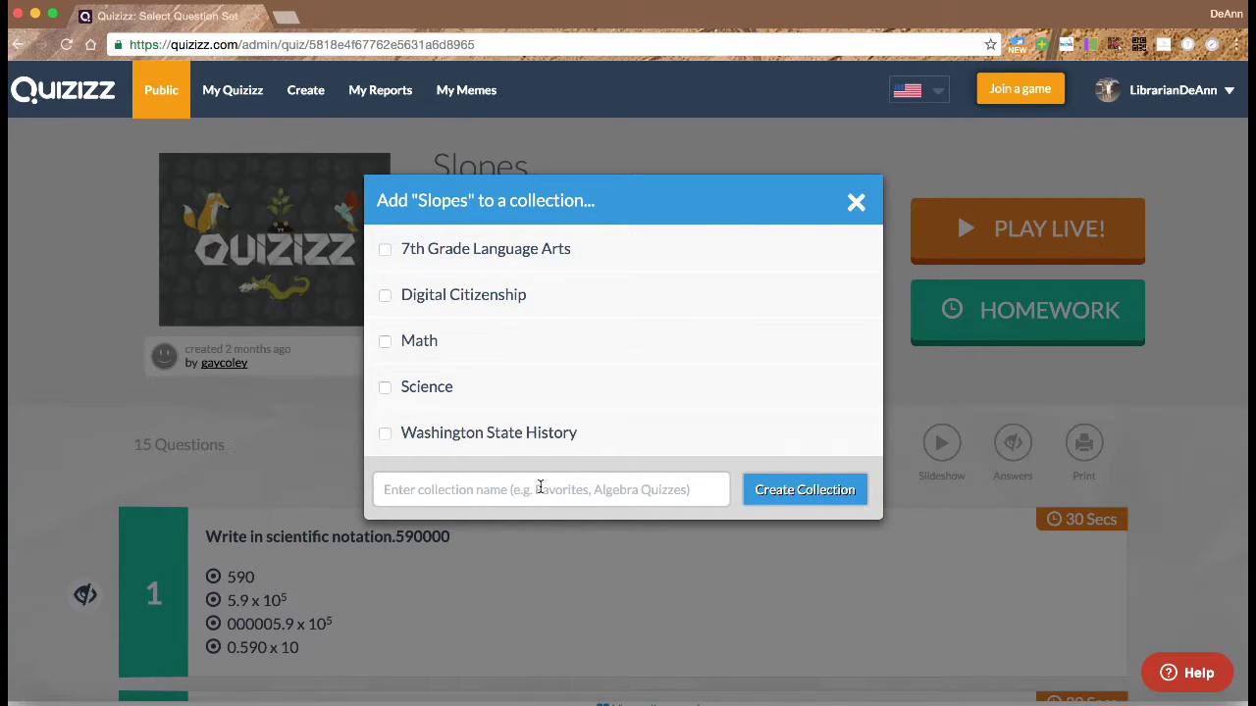
type("Algebra")
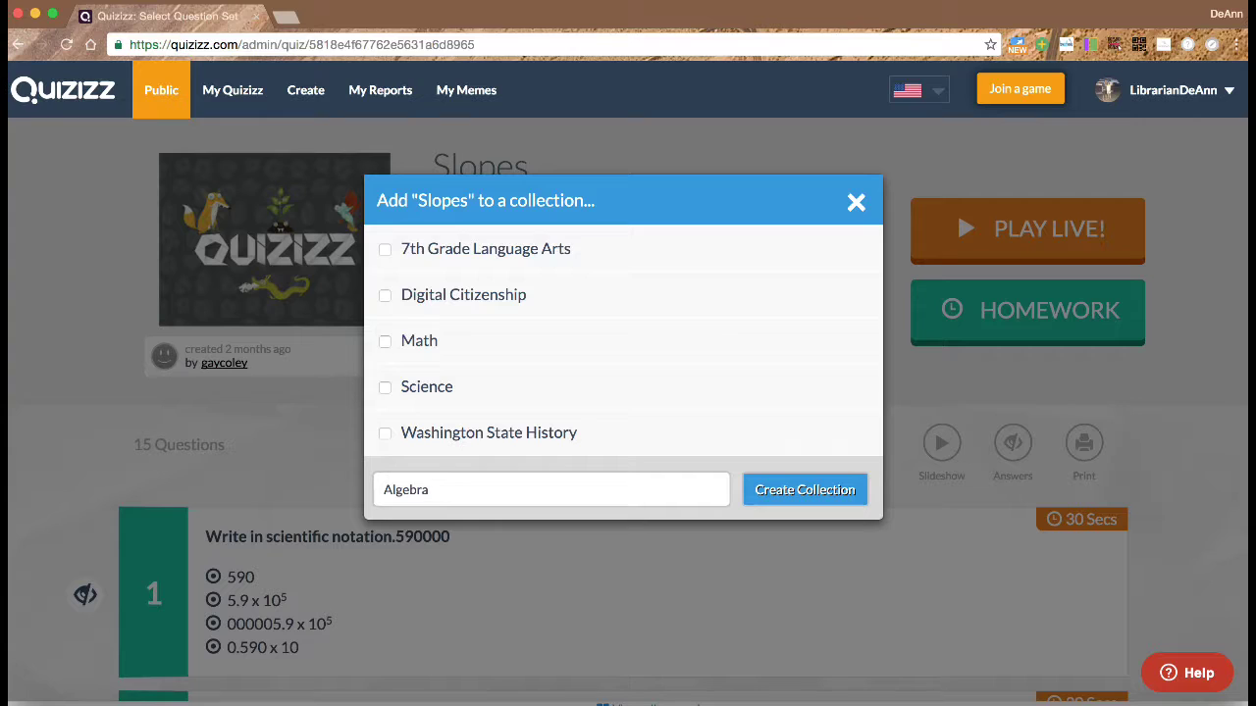
left_click(818, 493)
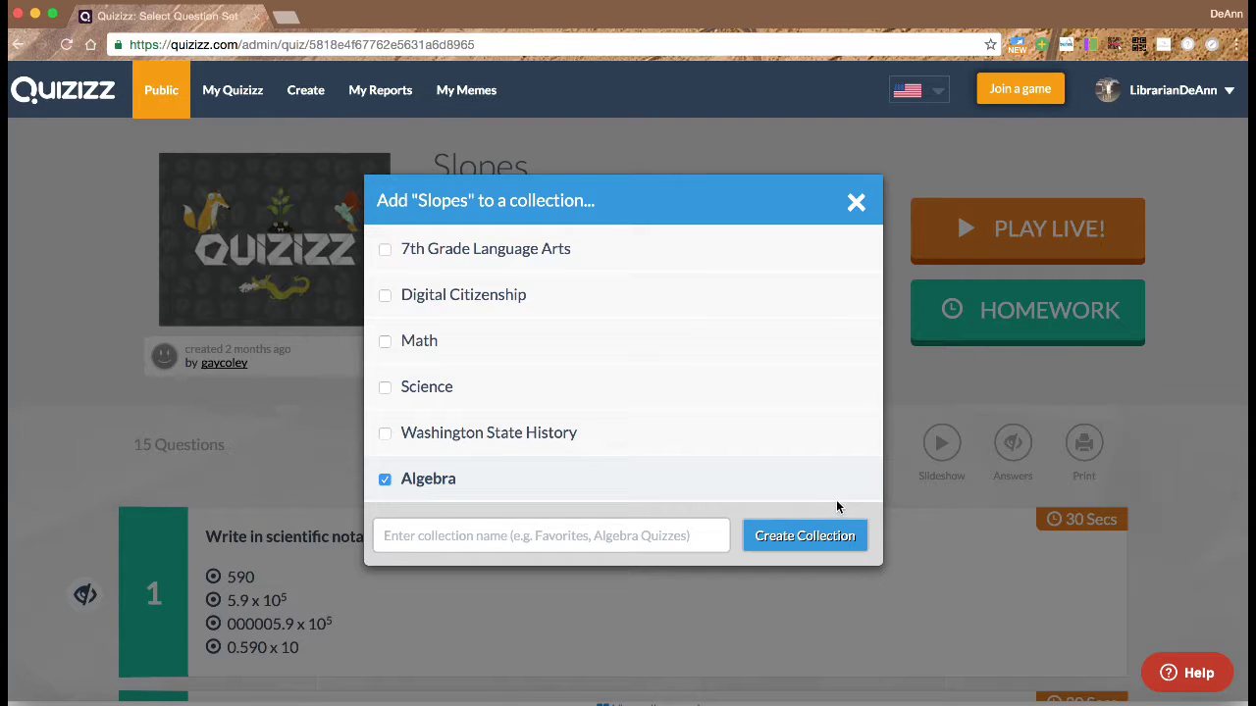
left_click(856, 202)
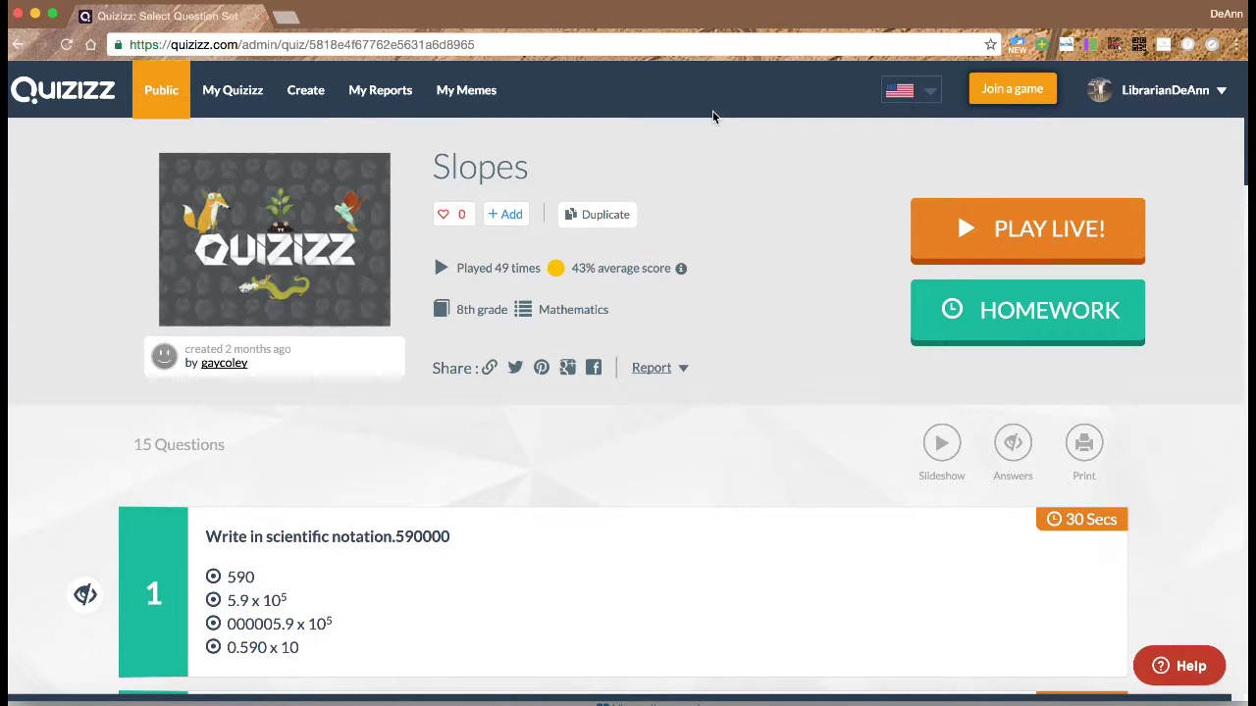
Step: Display the Algebra collection among your own quizzes and preview its Slopes quiz
left_click(235, 94)
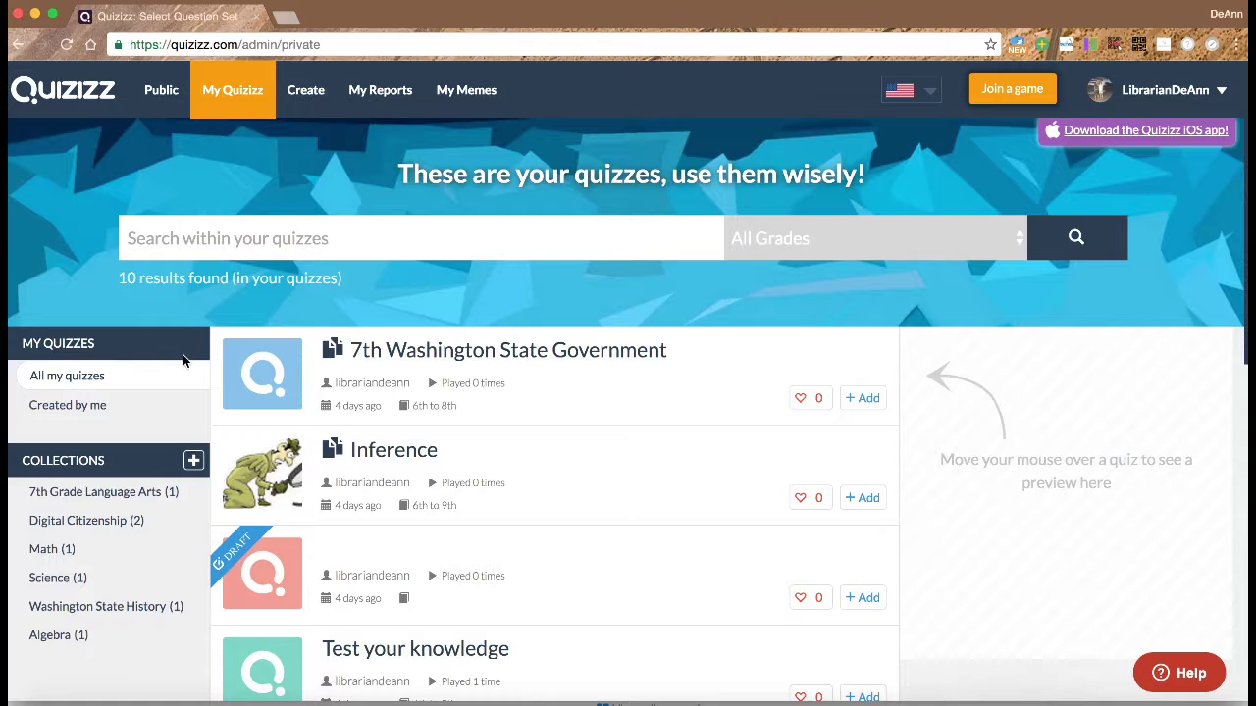
scroll(182, 359, "down", 1)
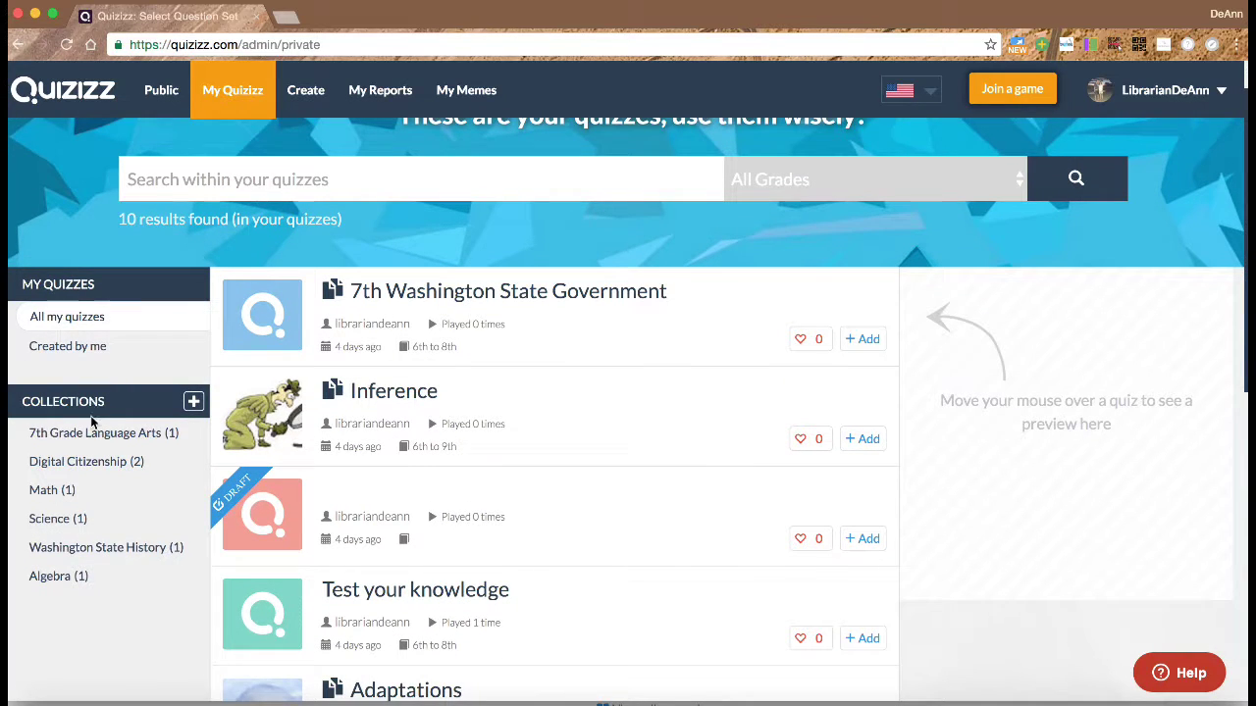
mouse_move(93, 444)
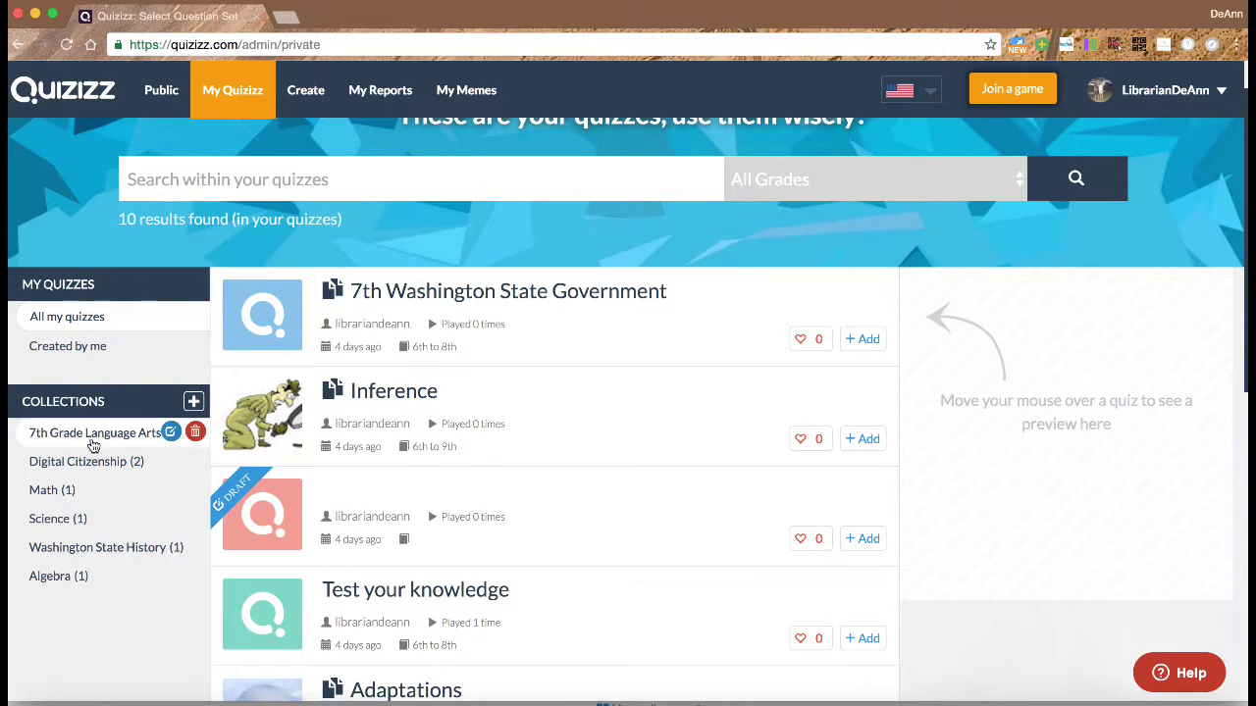
left_click(59, 578)
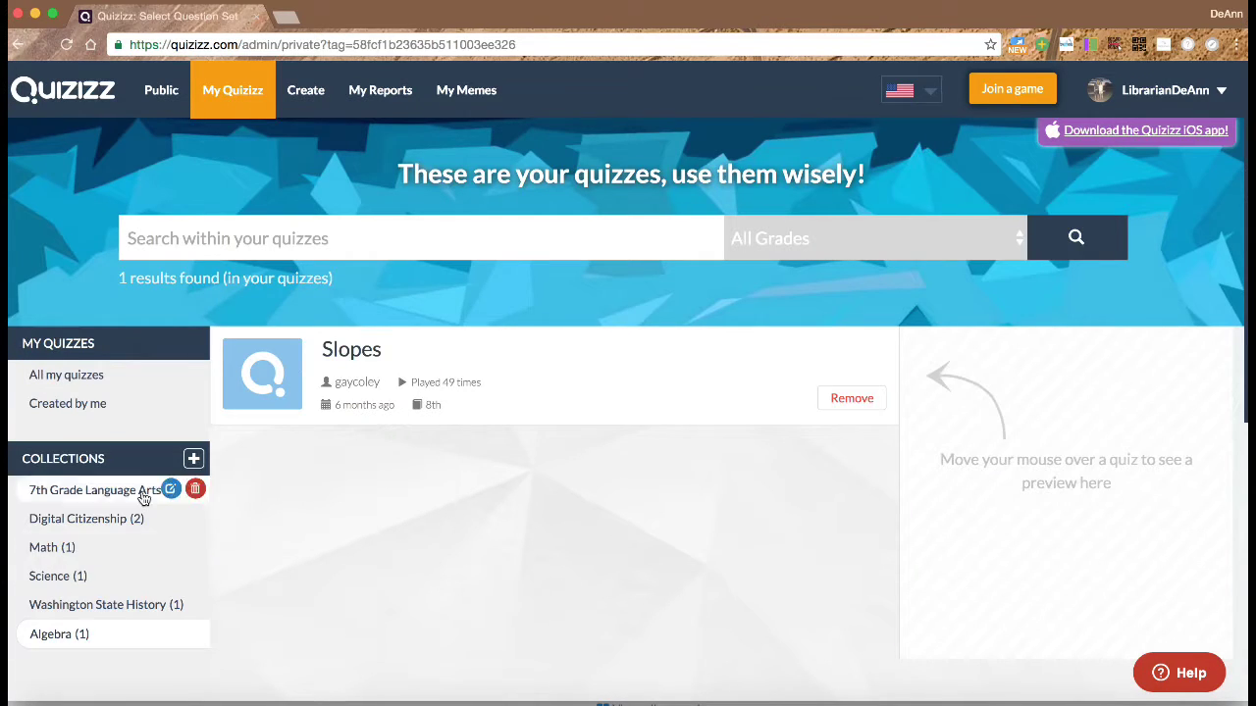
mouse_move(295, 391)
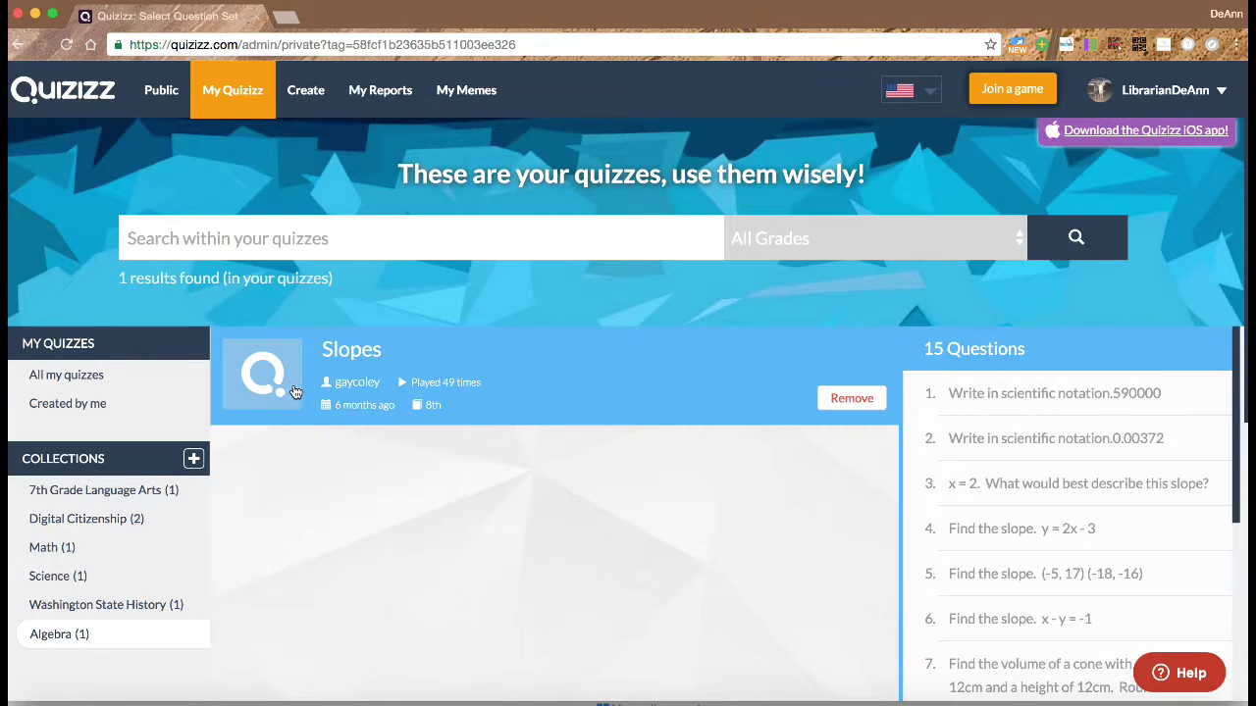
Step: Open the Slopes quiz and start a live game with the default session settings
left_click(356, 351)
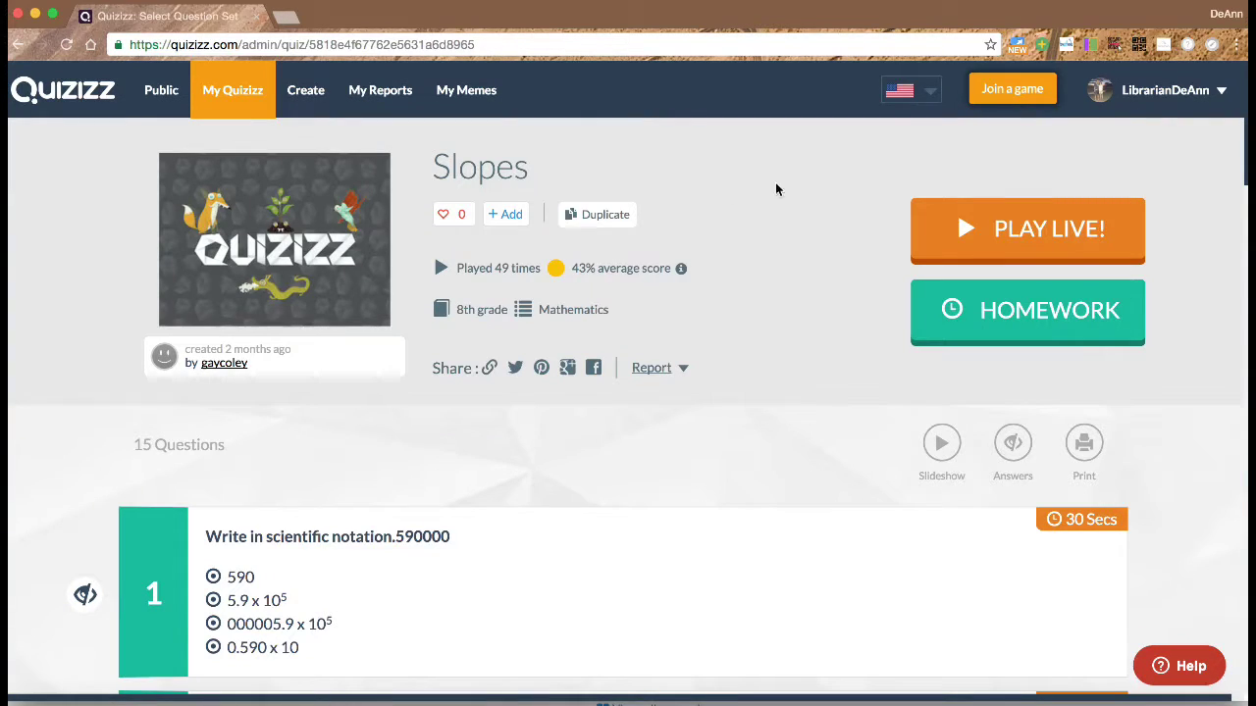
left_click(997, 220)
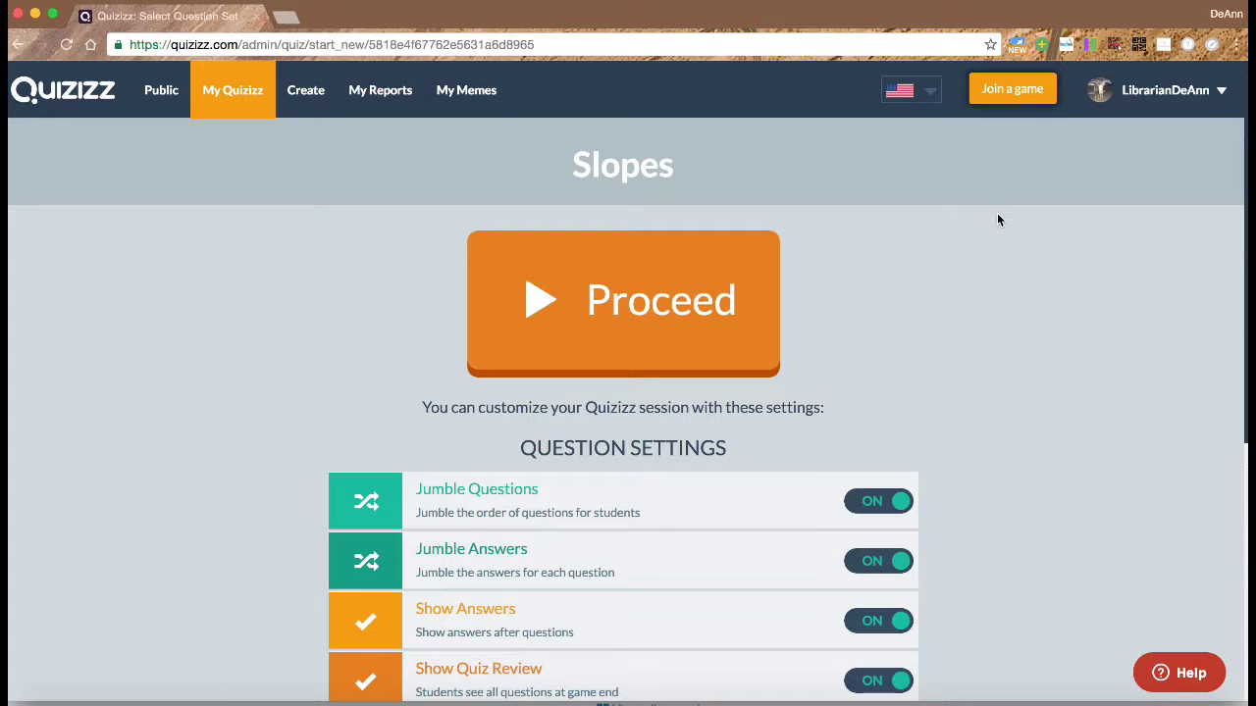
left_click(696, 261)
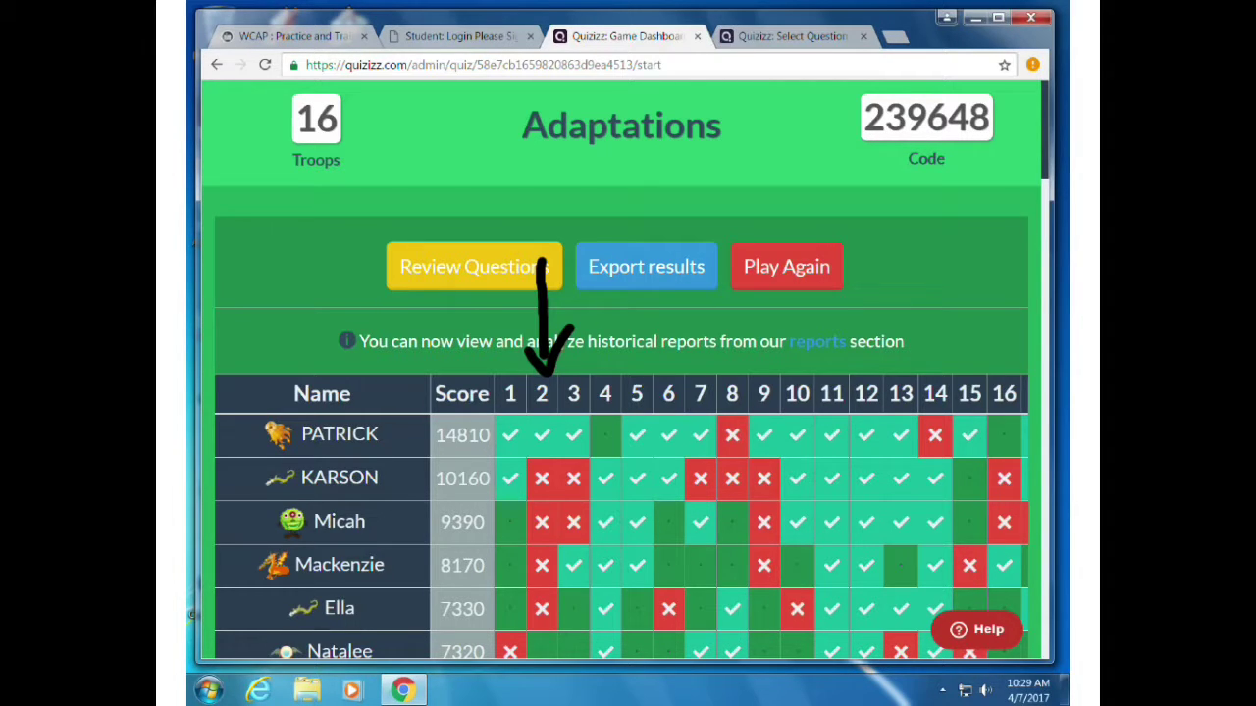
mouse_move(244, 477)
left_mouse_down()
mouse_move(508, 476)
mouse_move(469, 503)
left_mouse_up()
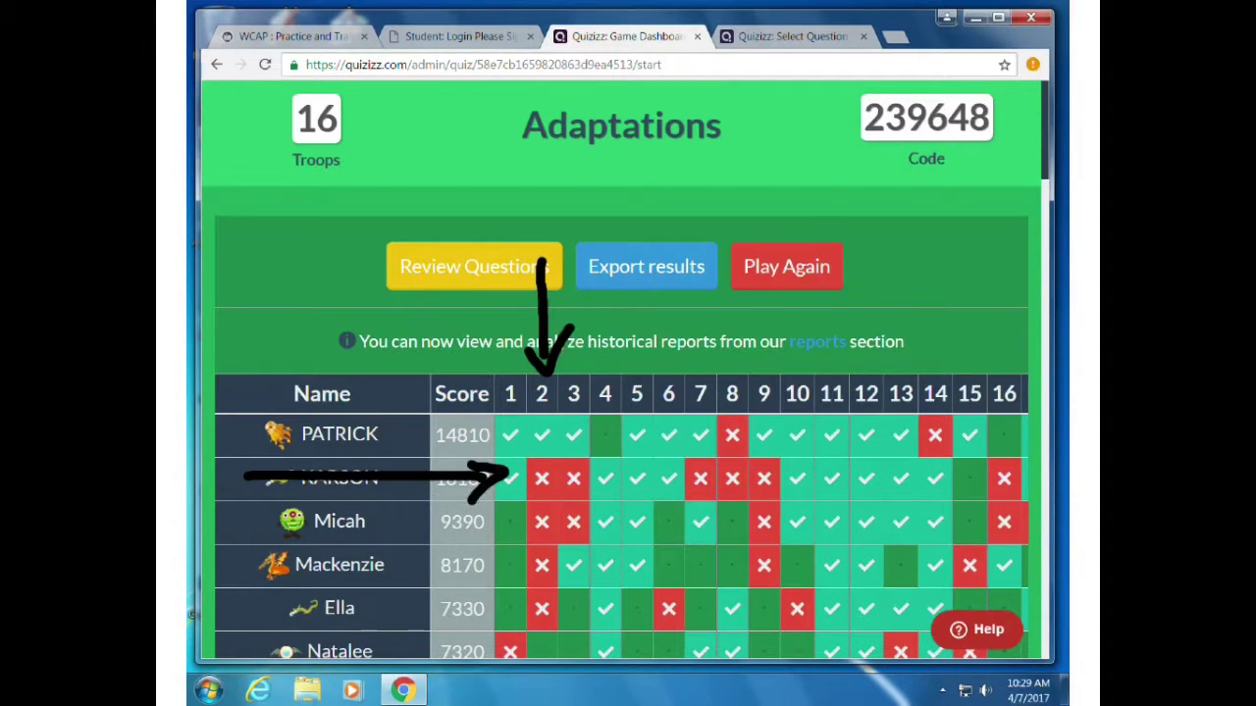
left_click_drag(589, 480, 670, 479)
left_click_drag(624, 463, 669, 476)
left_click_drag(669, 477, 638, 502)
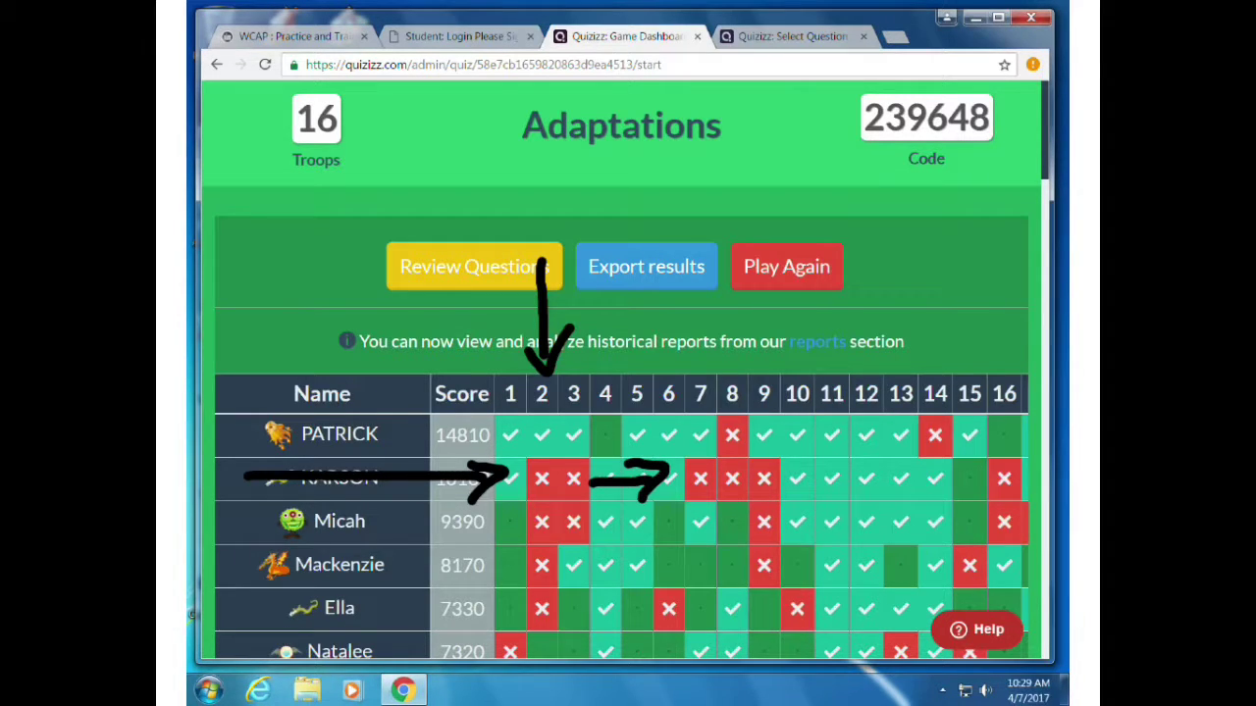
mouse_move(397, 405)
left_mouse_down()
mouse_move(395, 453)
mouse_move(343, 398)
left_mouse_up()
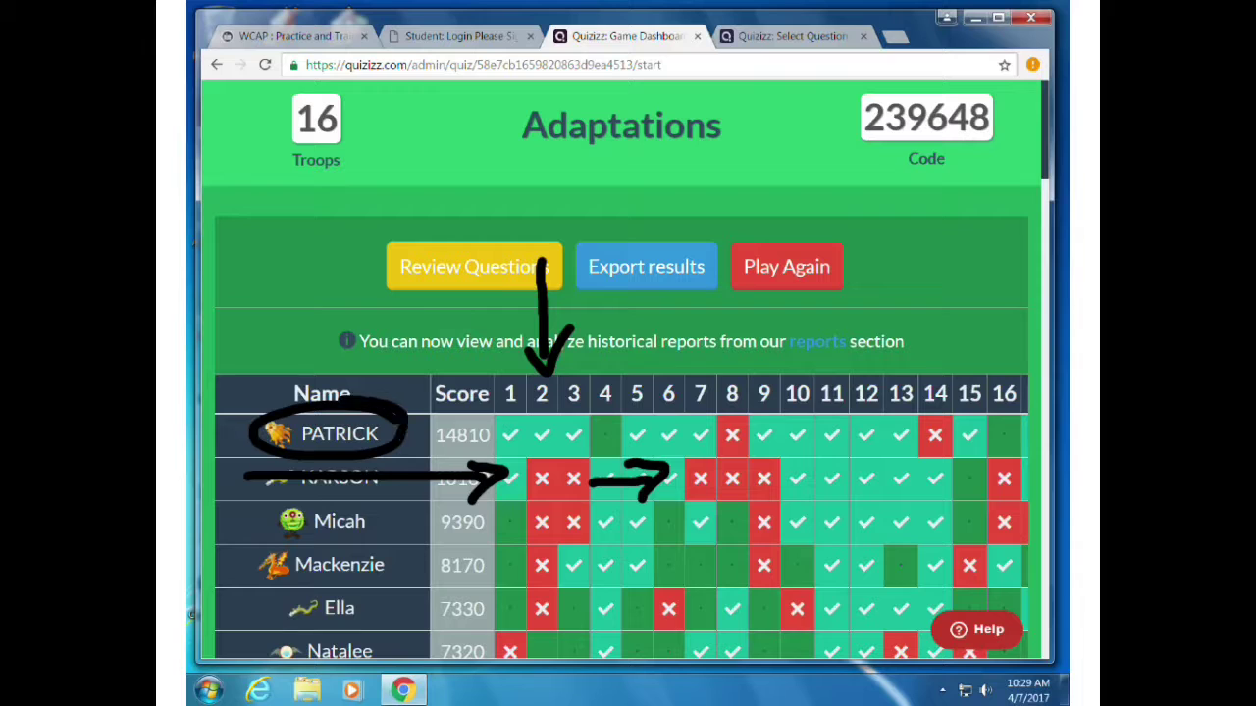
left_click_drag(404, 437, 504, 439)
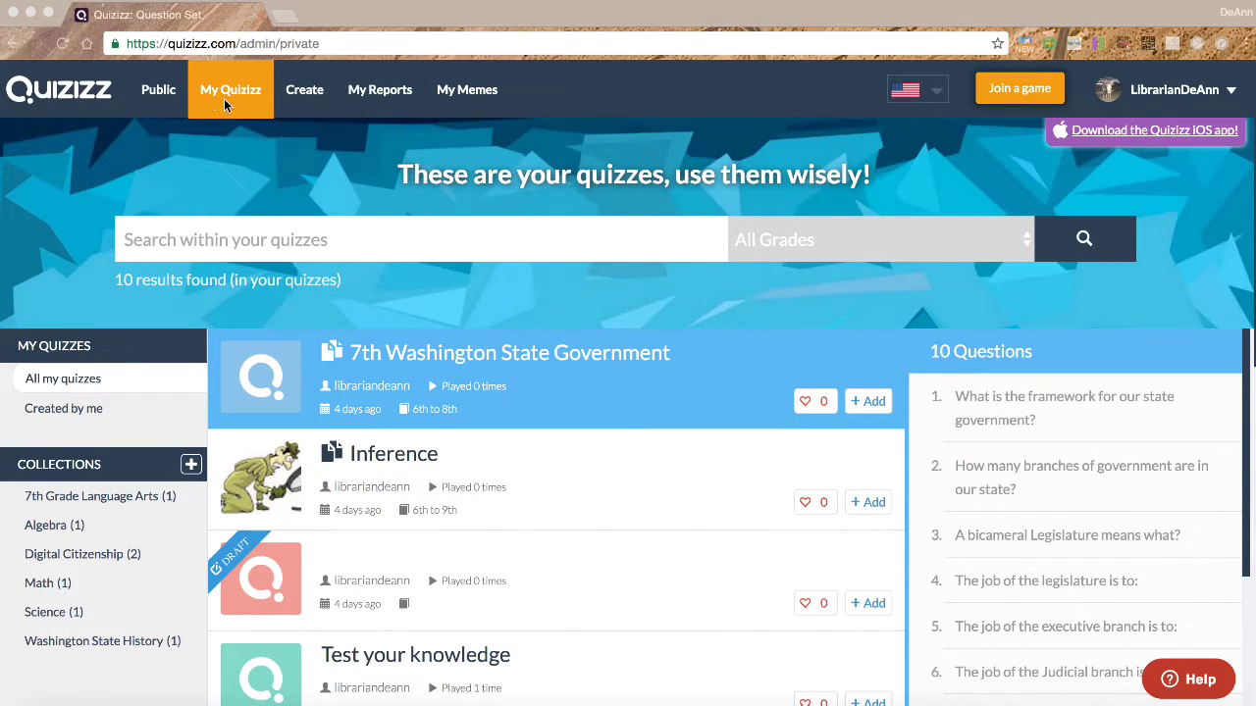
Step: Search the public quizzes for "washington state history" limited to Middle School
left_click(160, 96)
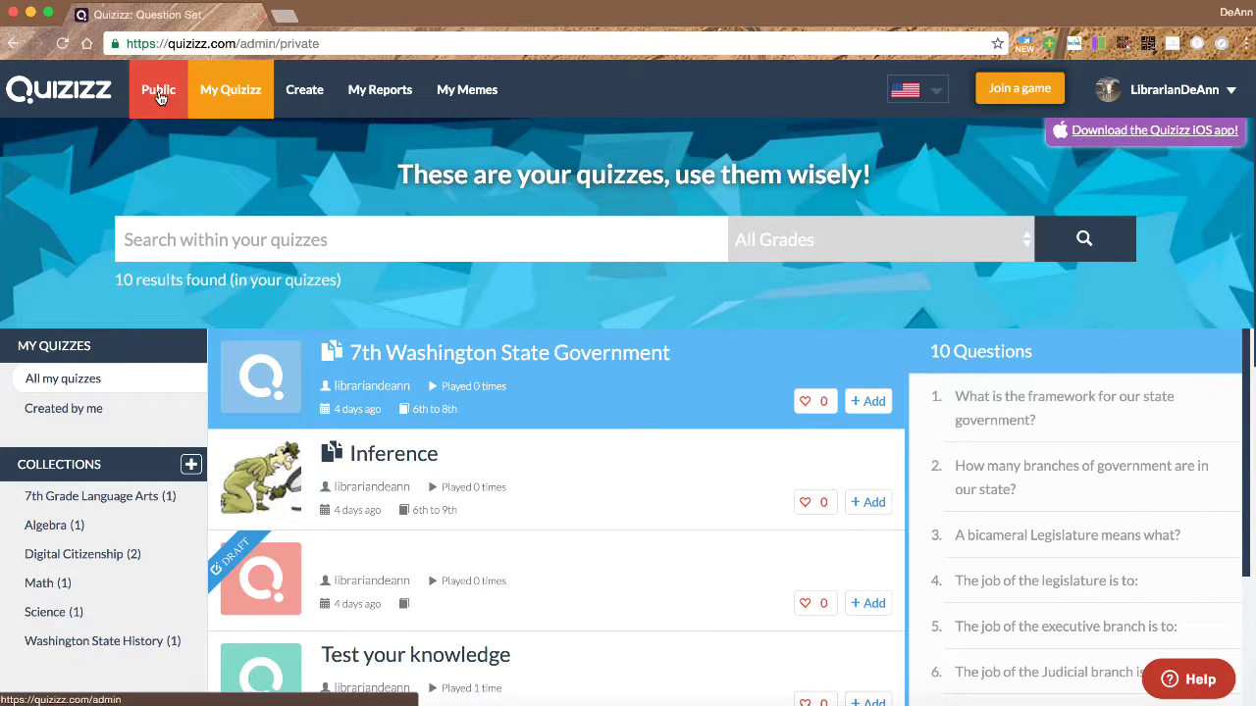
left_click(158, 92)
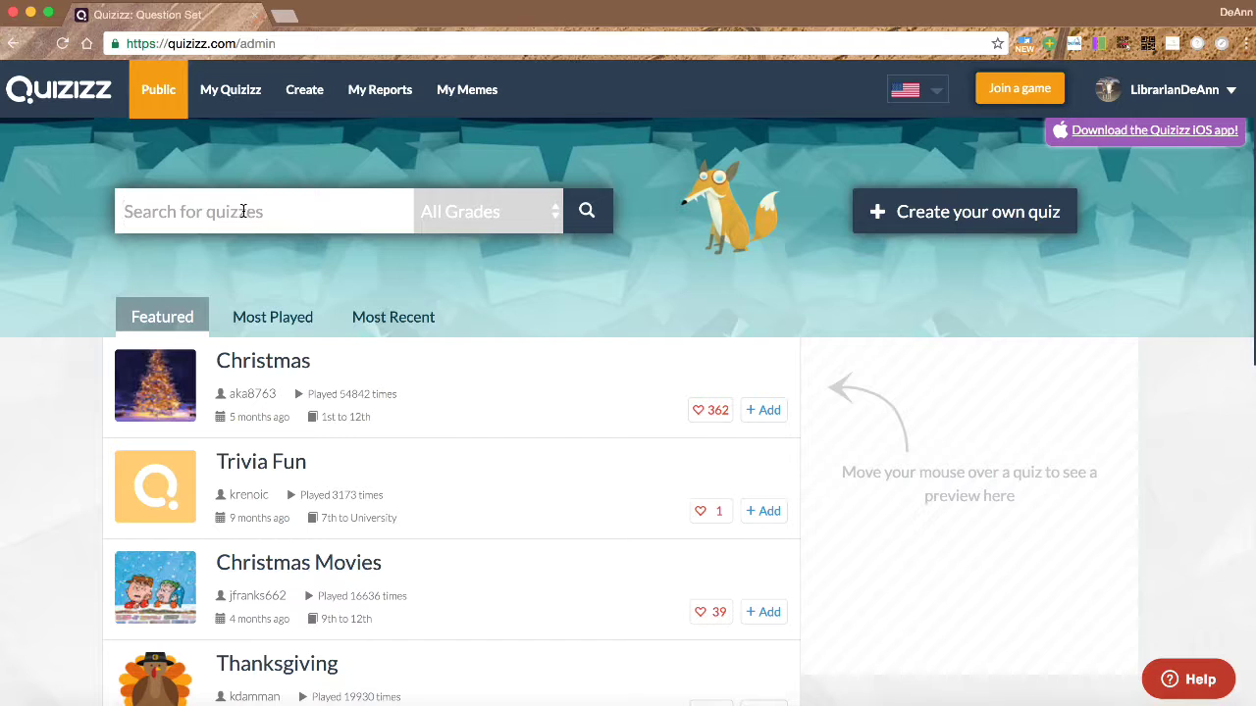
type("ws")
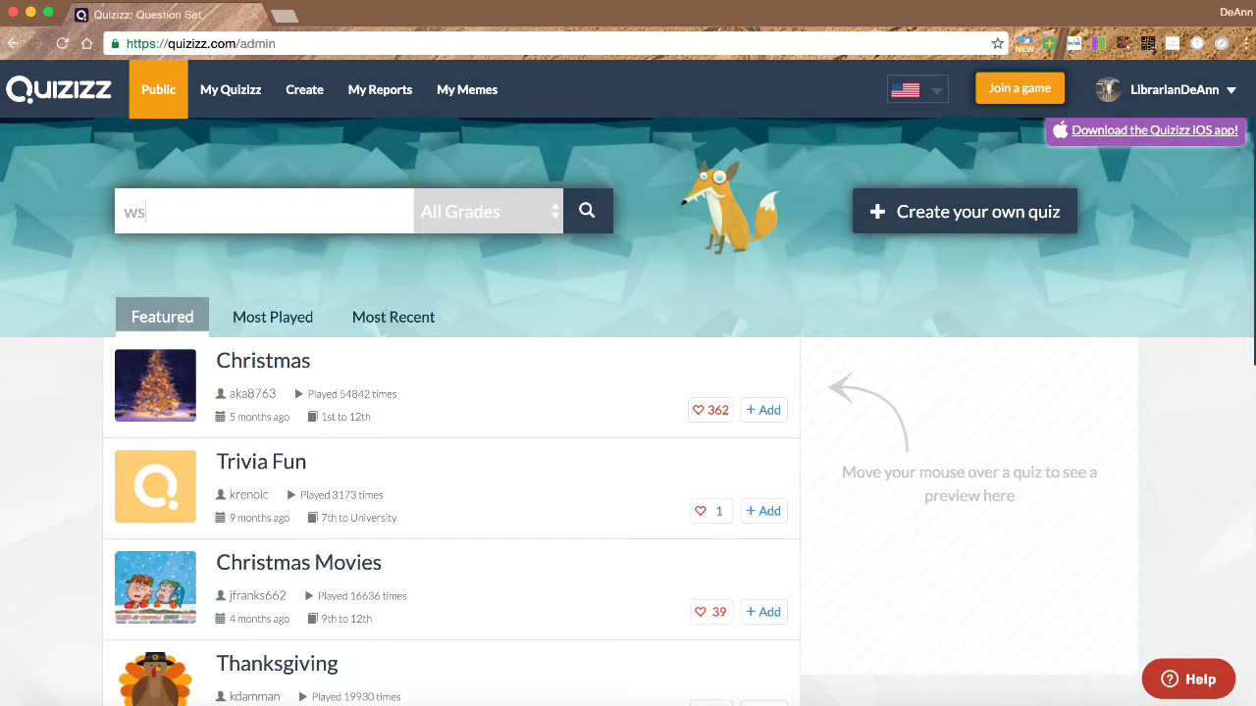
type("shington st")
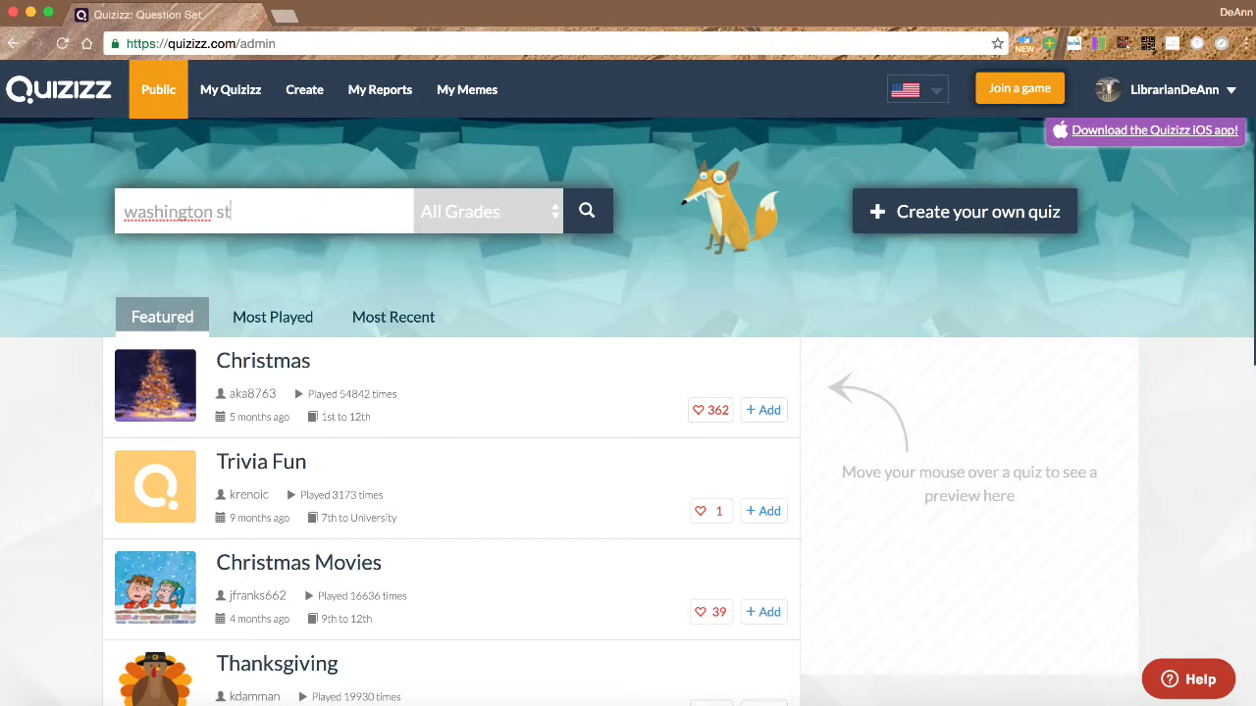
type("ate history")
left_click(456, 226)
left_click(480, 261)
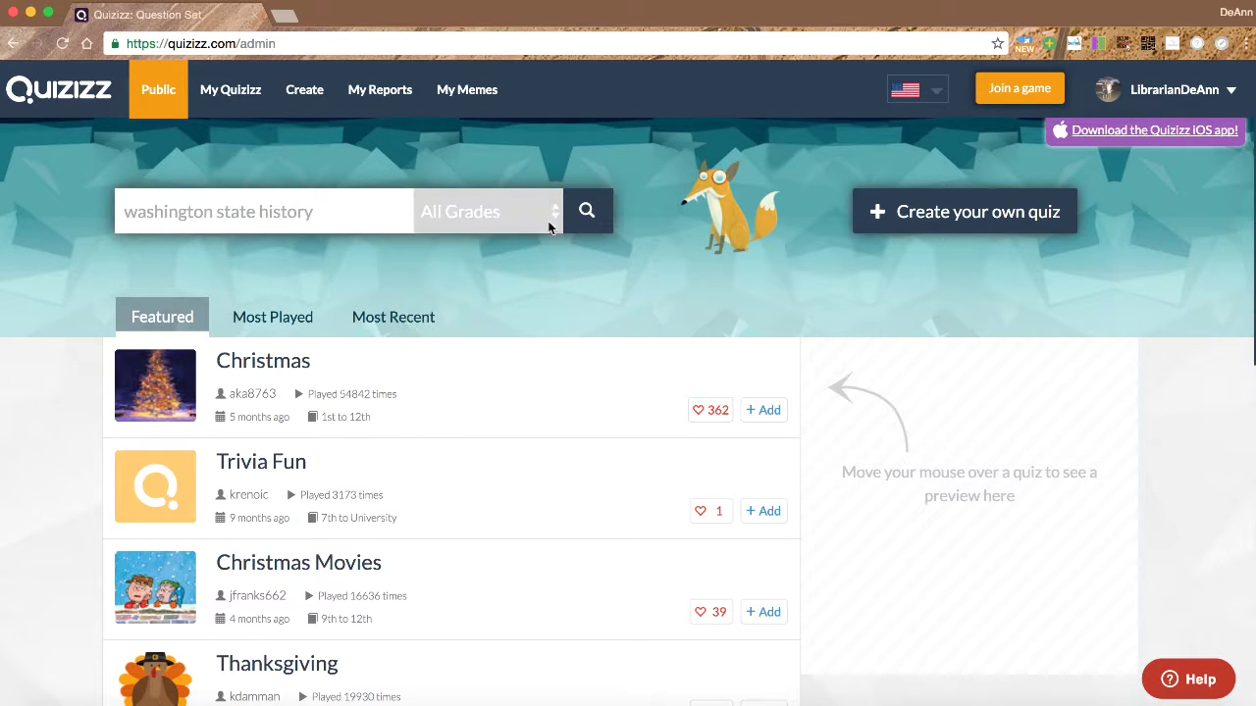
left_click(586, 215)
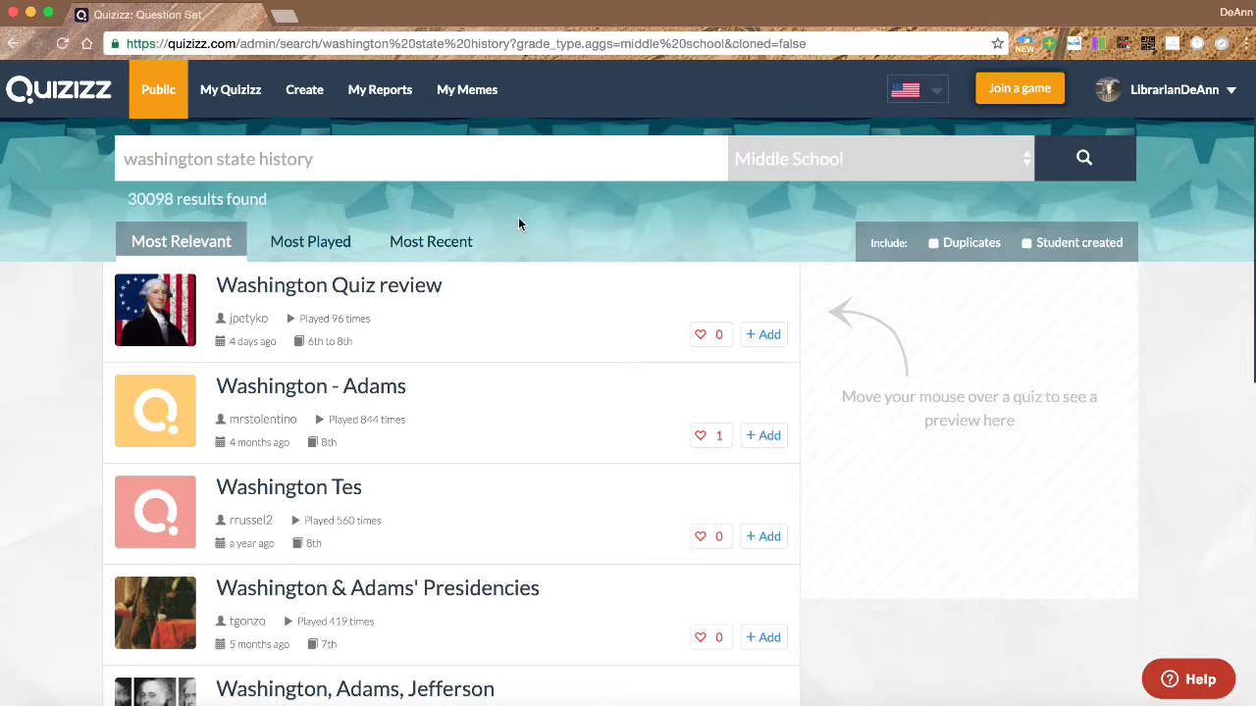
Step: Preview and open the Washington Quiz review quiz, look through its first questions and return to its overview
mouse_move(353, 284)
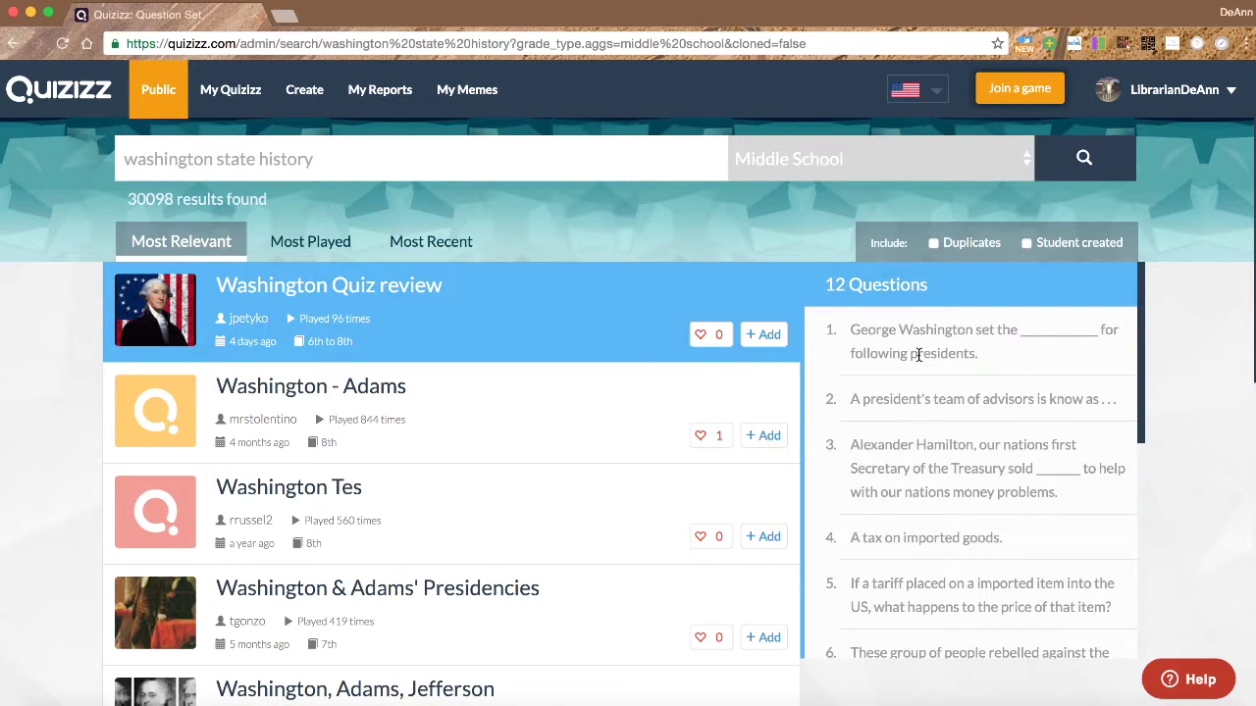
left_click(413, 287)
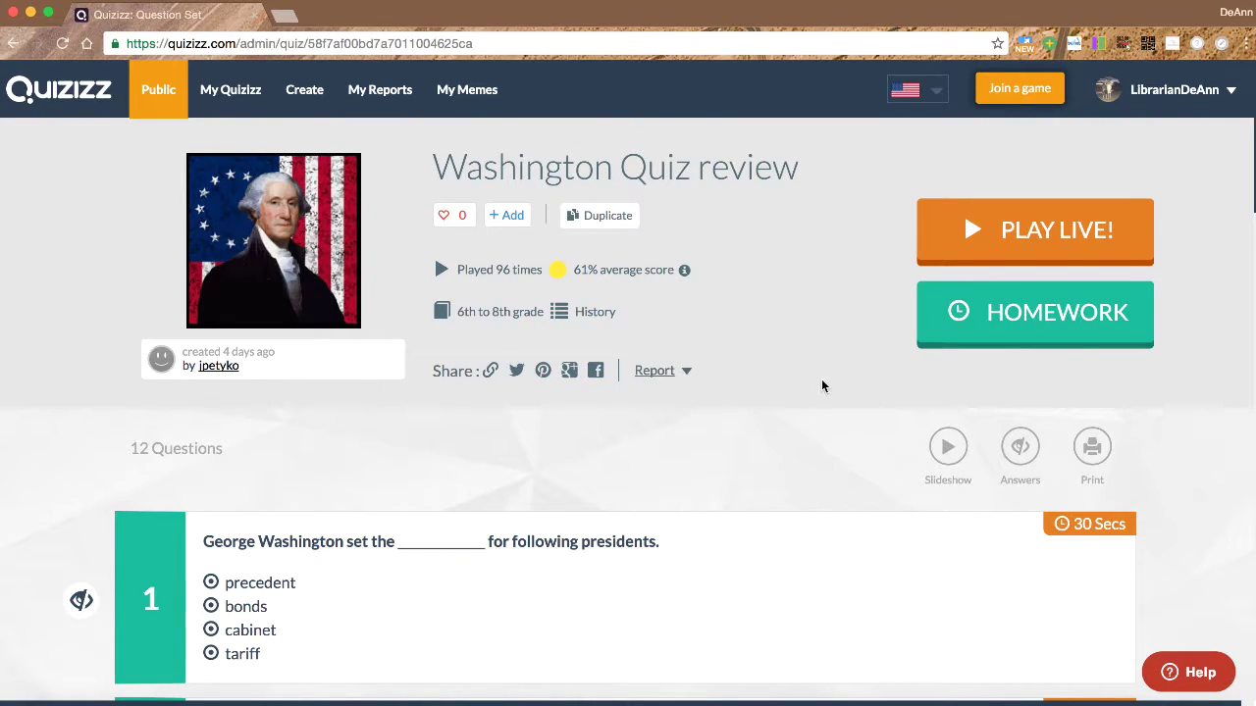
scroll(812, 545, "down", 6)
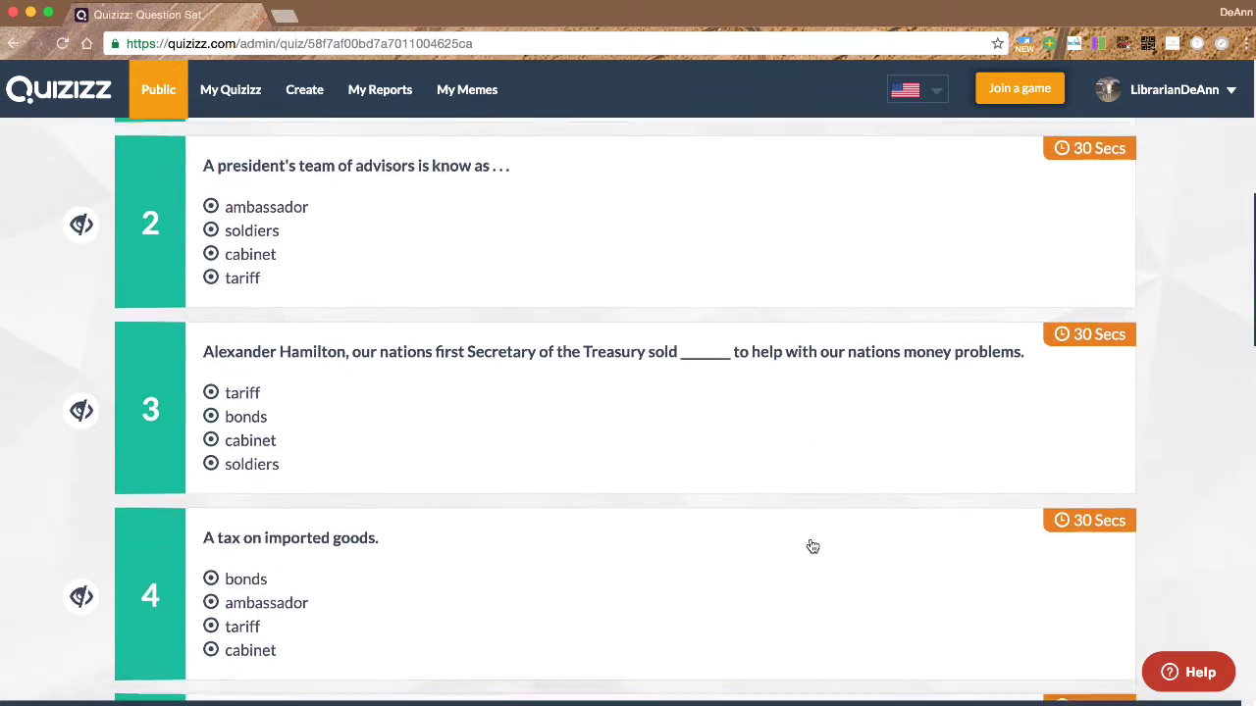
scroll(813, 547, "down", 2)
scroll(811, 544, "down", 1)
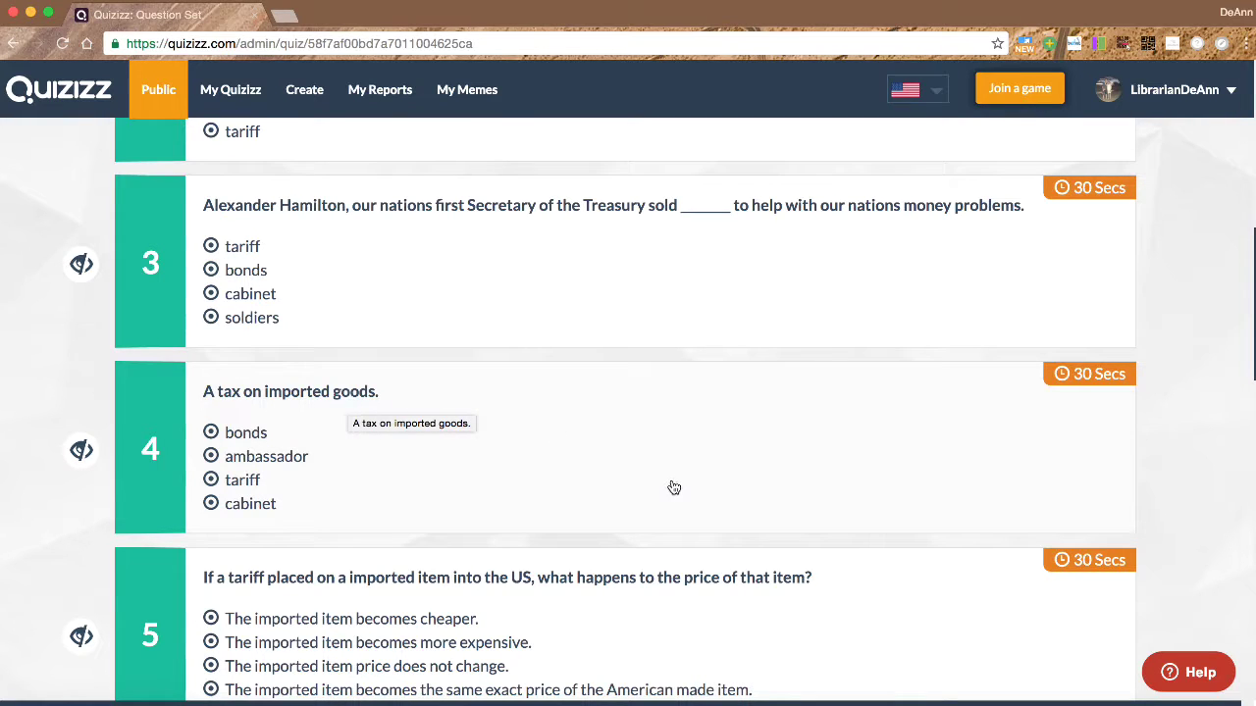
scroll(666, 488, "up", 1)
scroll(666, 488, "up", 8)
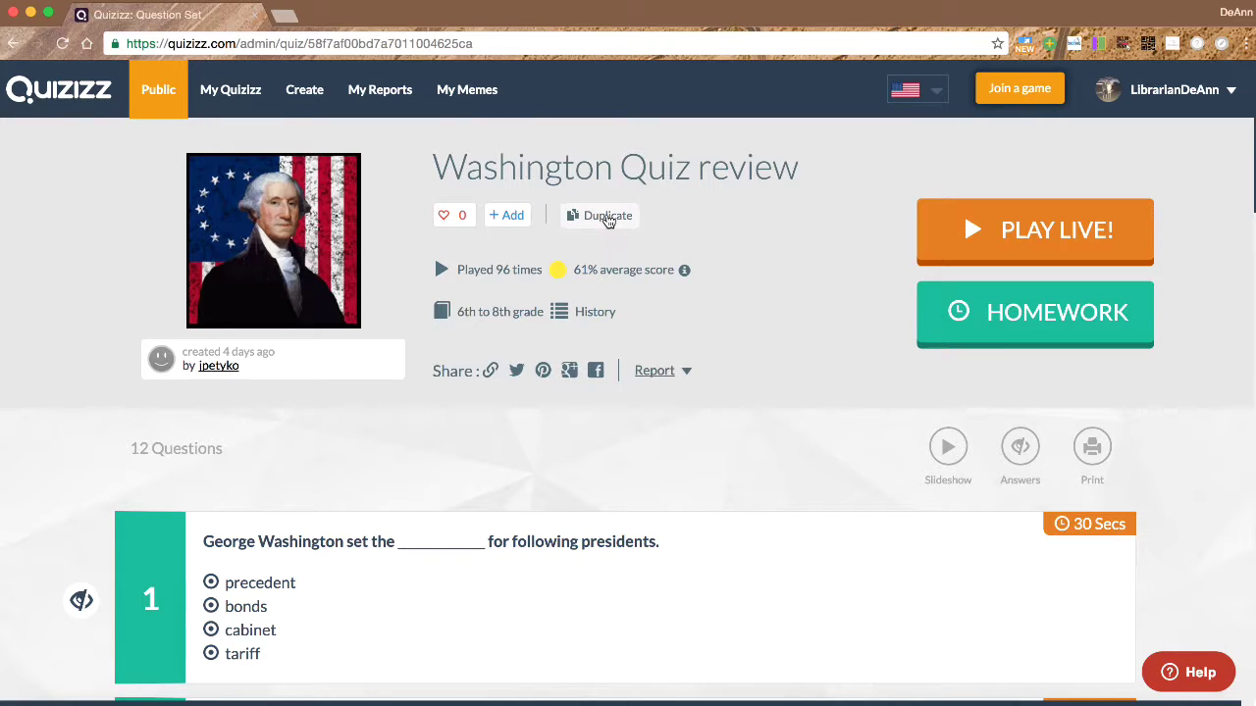
Step: Duplicate the Washington Quiz review quiz and display your own quizzes
left_click(608, 218)
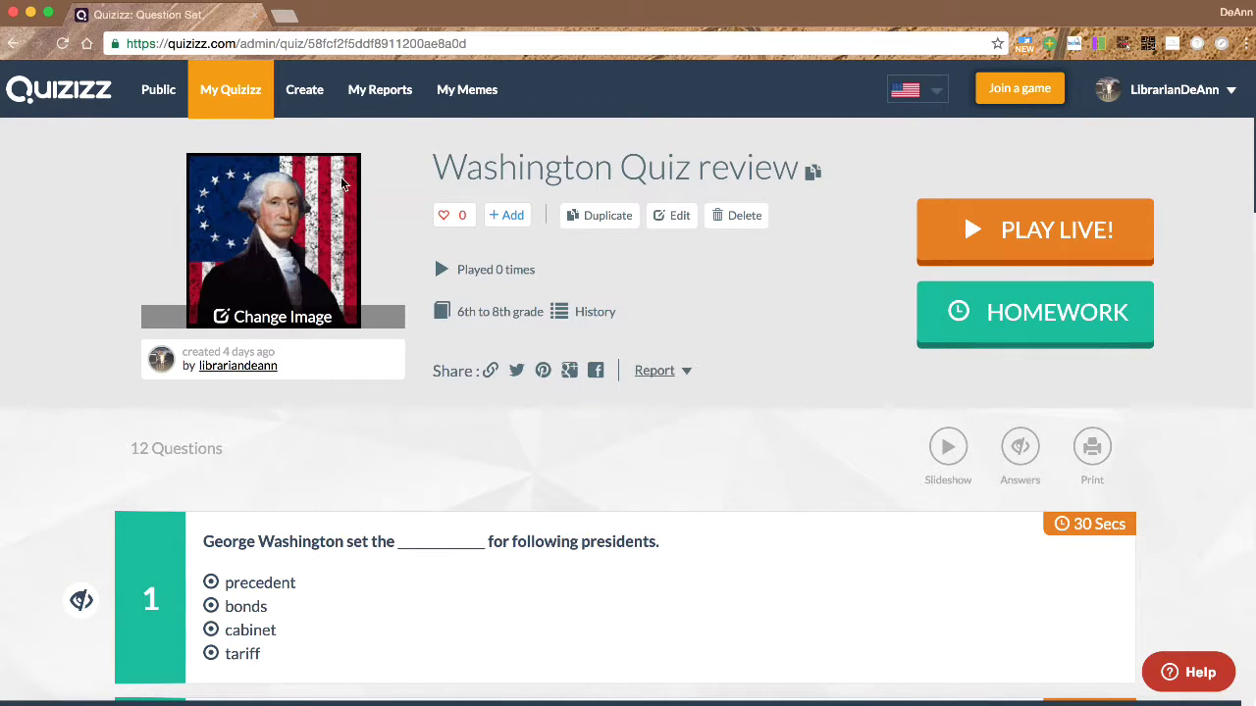
left_click(232, 96)
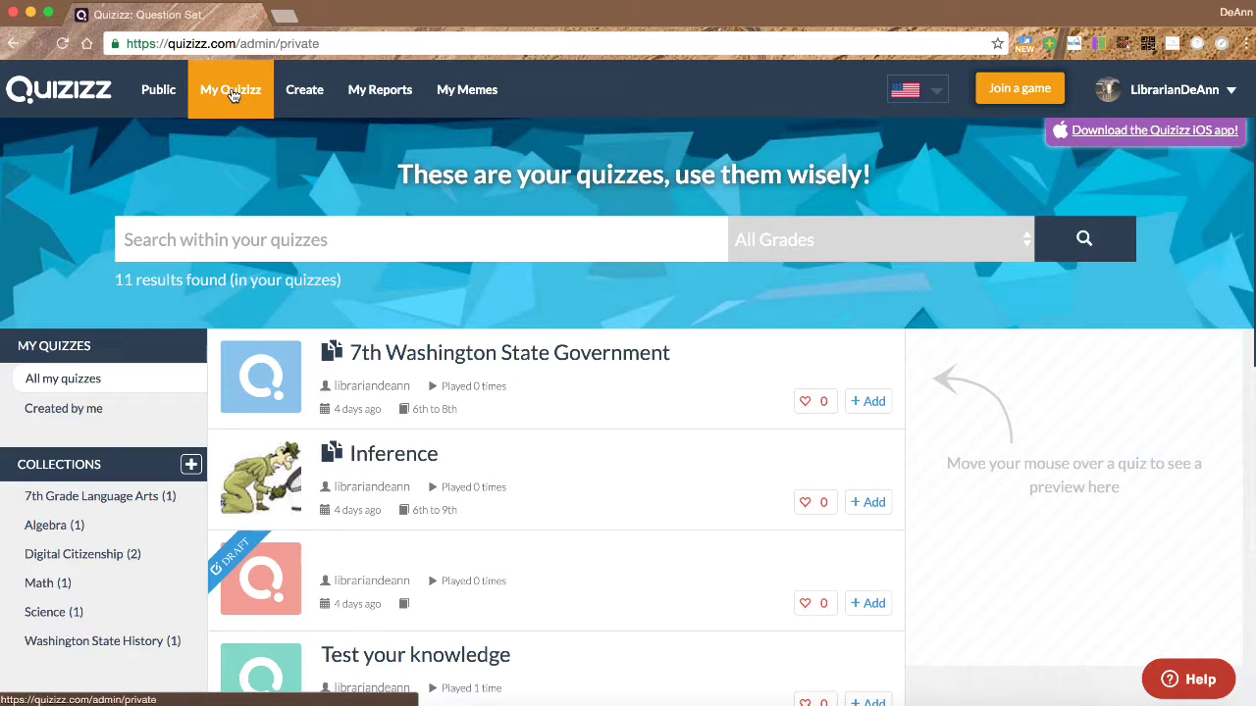
Step: Open your 7th Washington State Government quiz and review its questions and time limits, viewing question 2 on its own
mouse_move(550, 380)
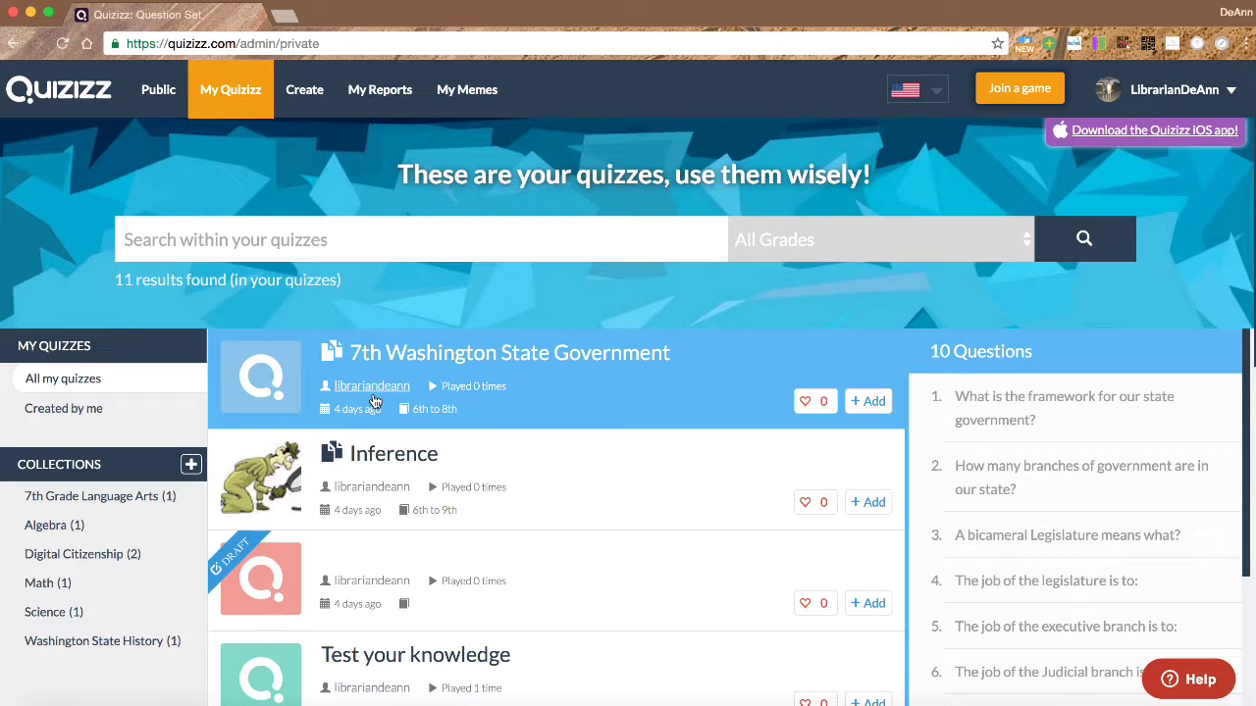
left_click(434, 357)
scroll(696, 530, "down", 3)
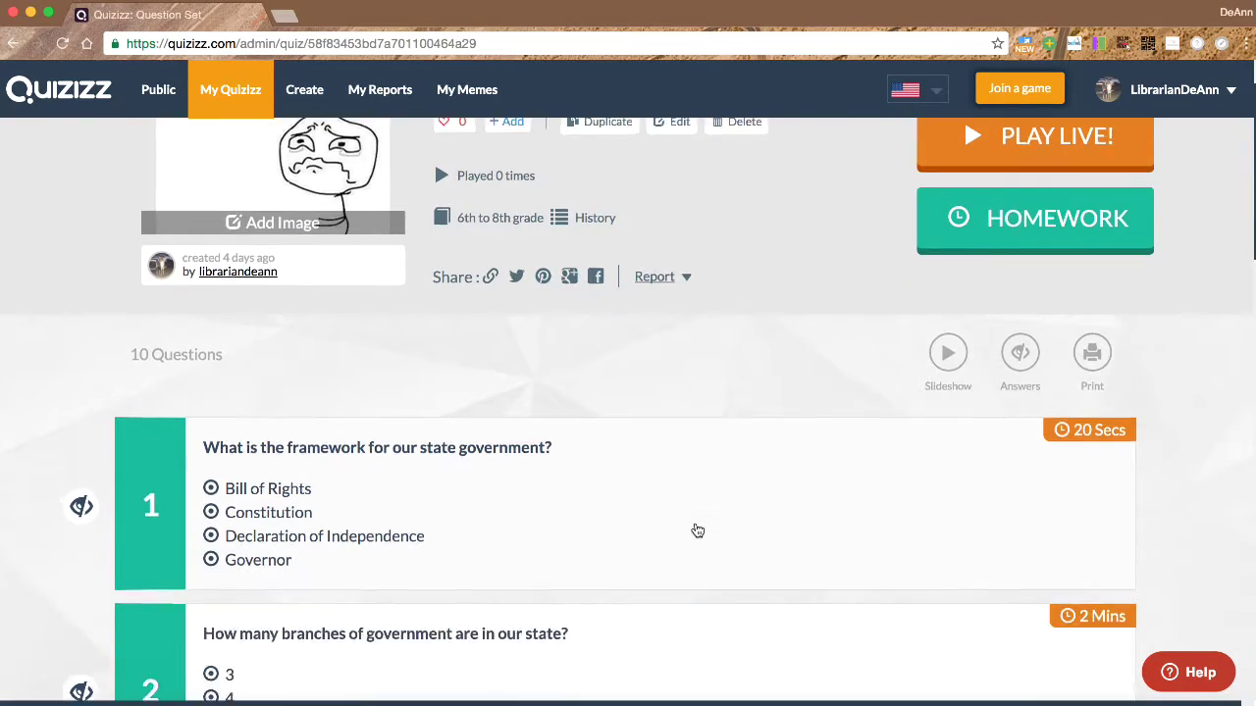
scroll(695, 529, "down", 2)
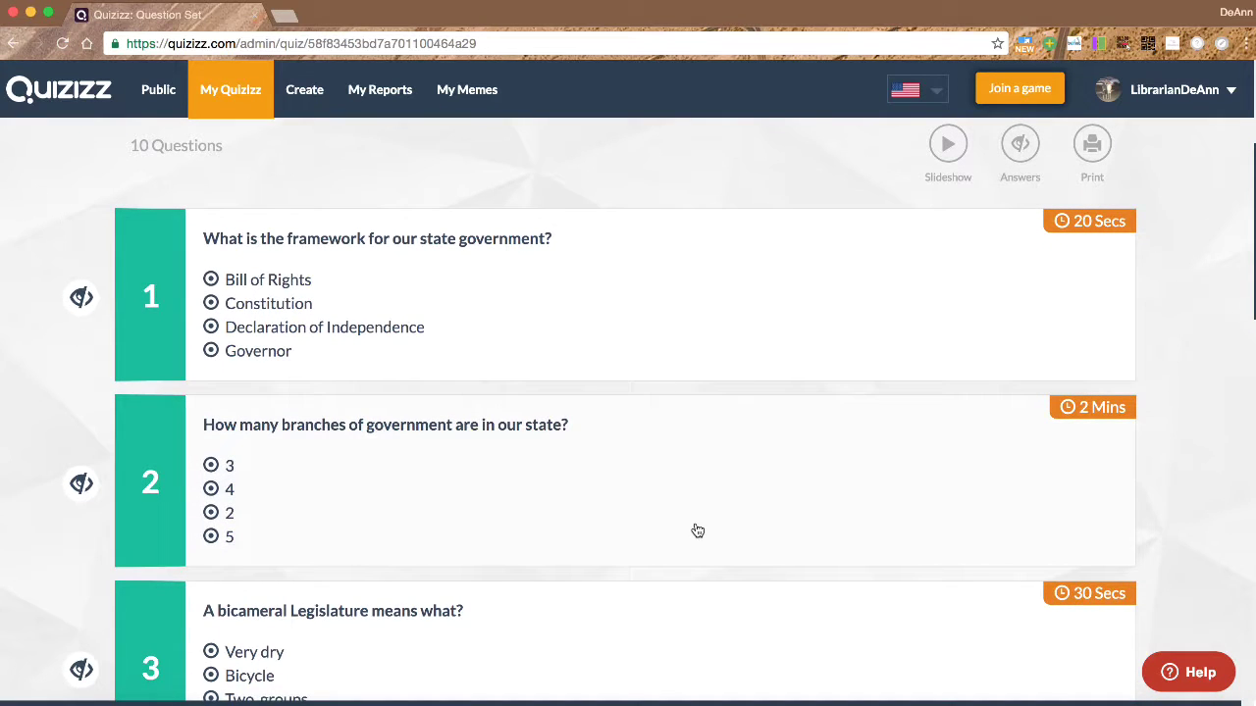
left_click(1077, 416)
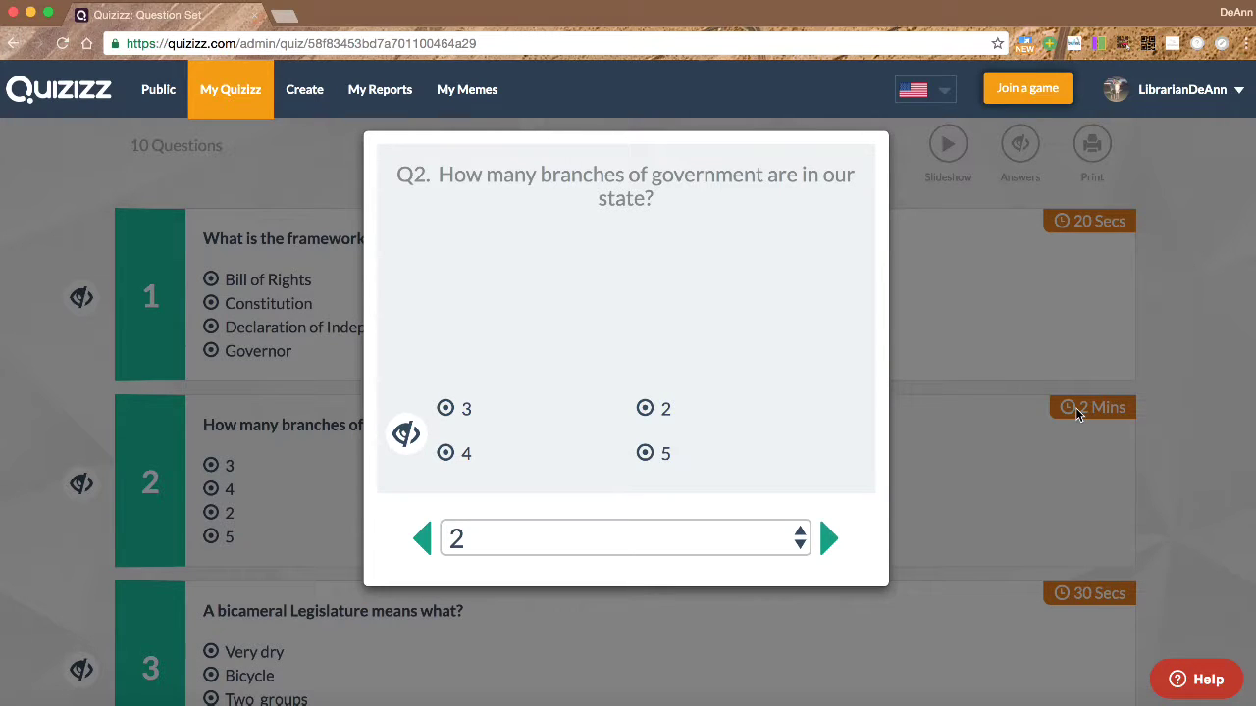
left_click(802, 542)
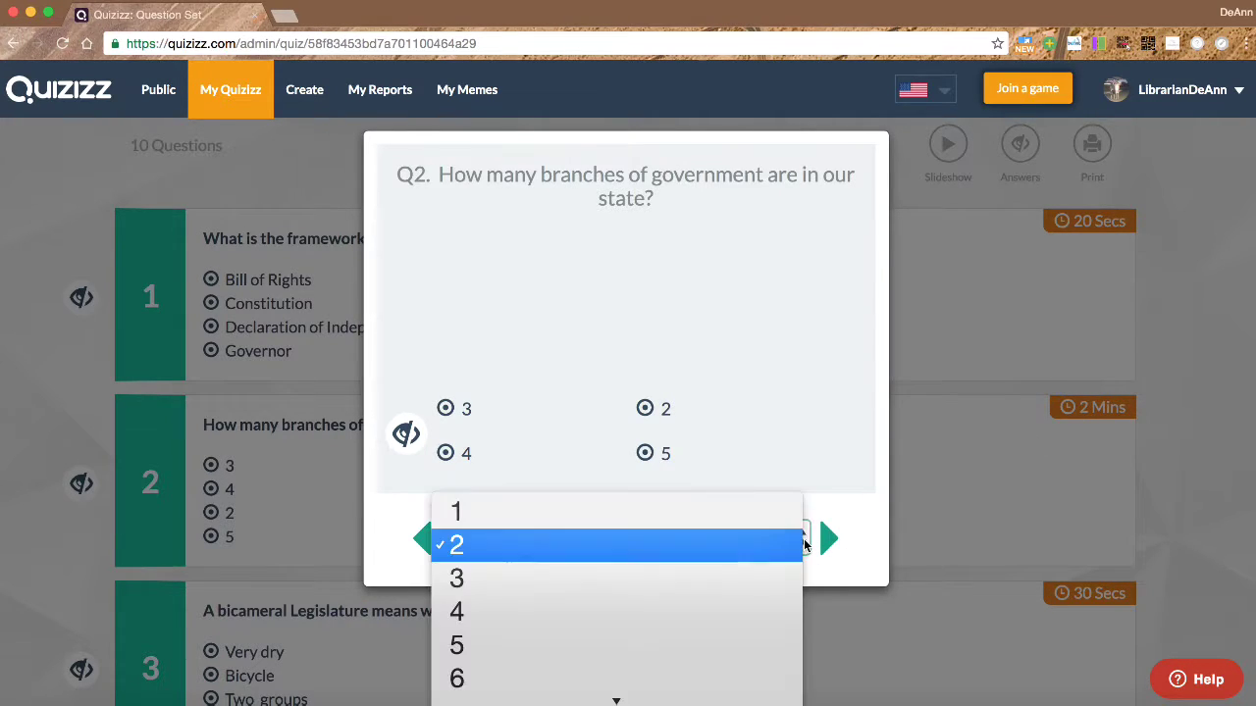
left_click(809, 539)
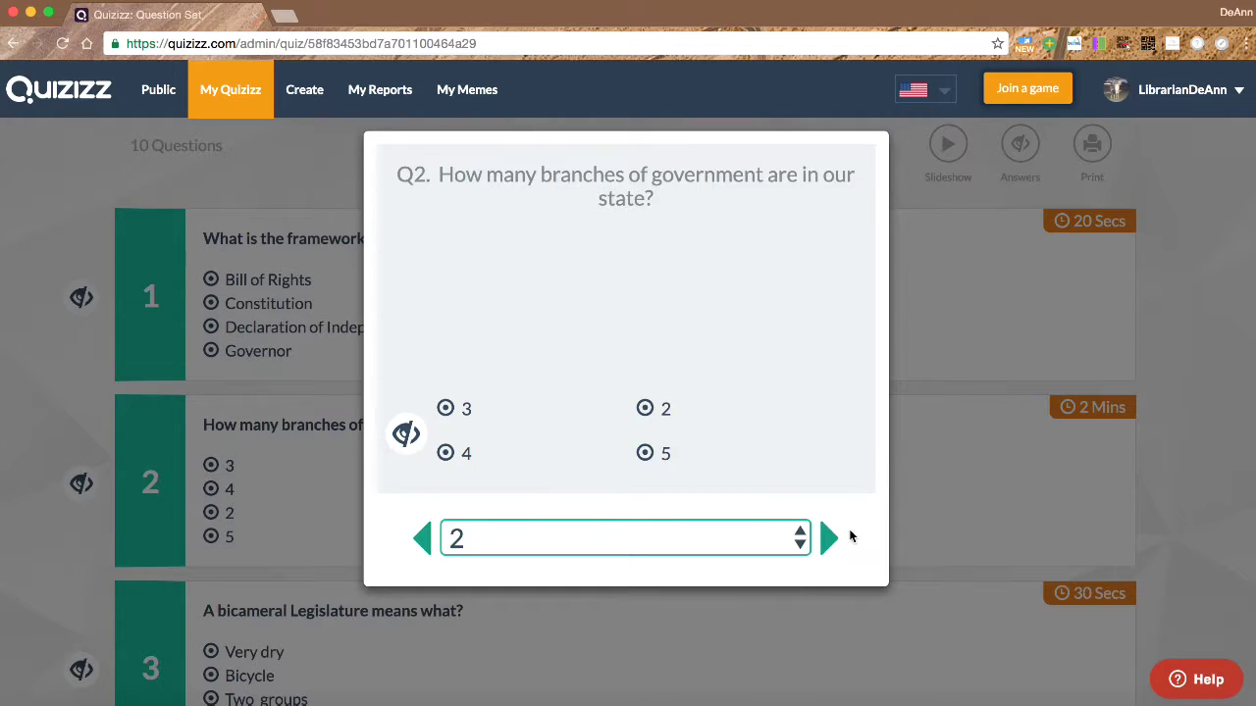
left_click(945, 496)
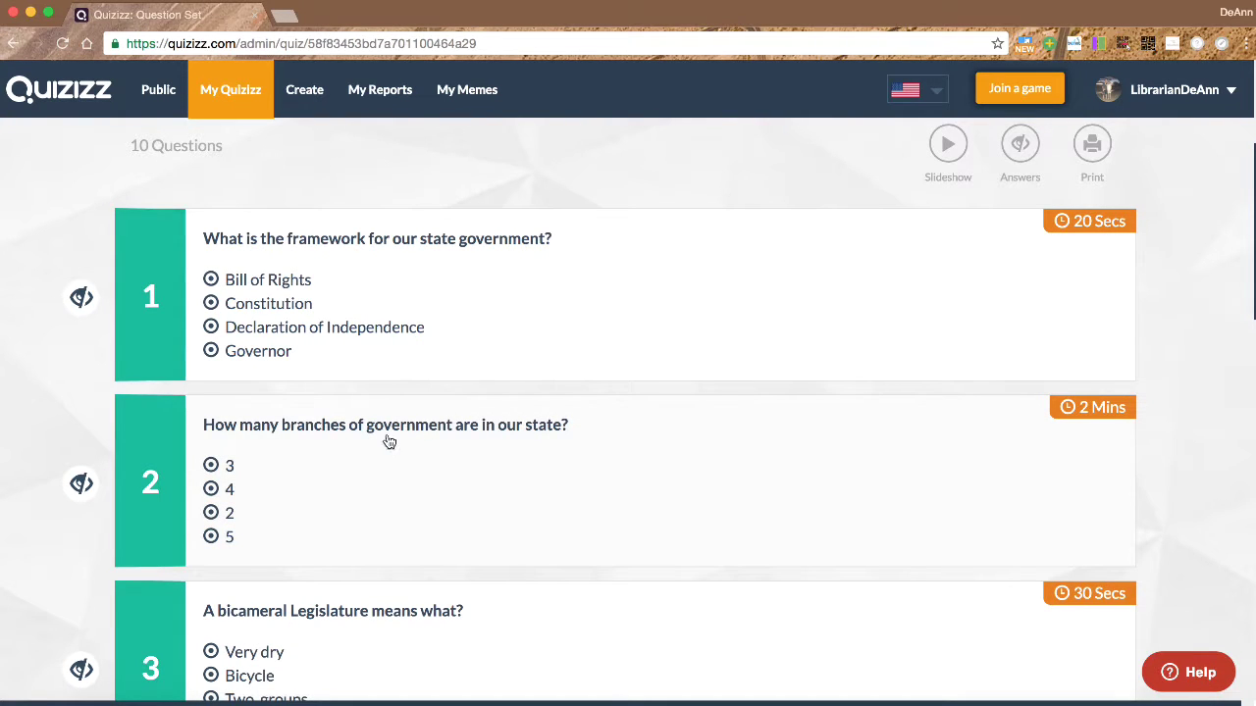
scroll(407, 399, "down", 2)
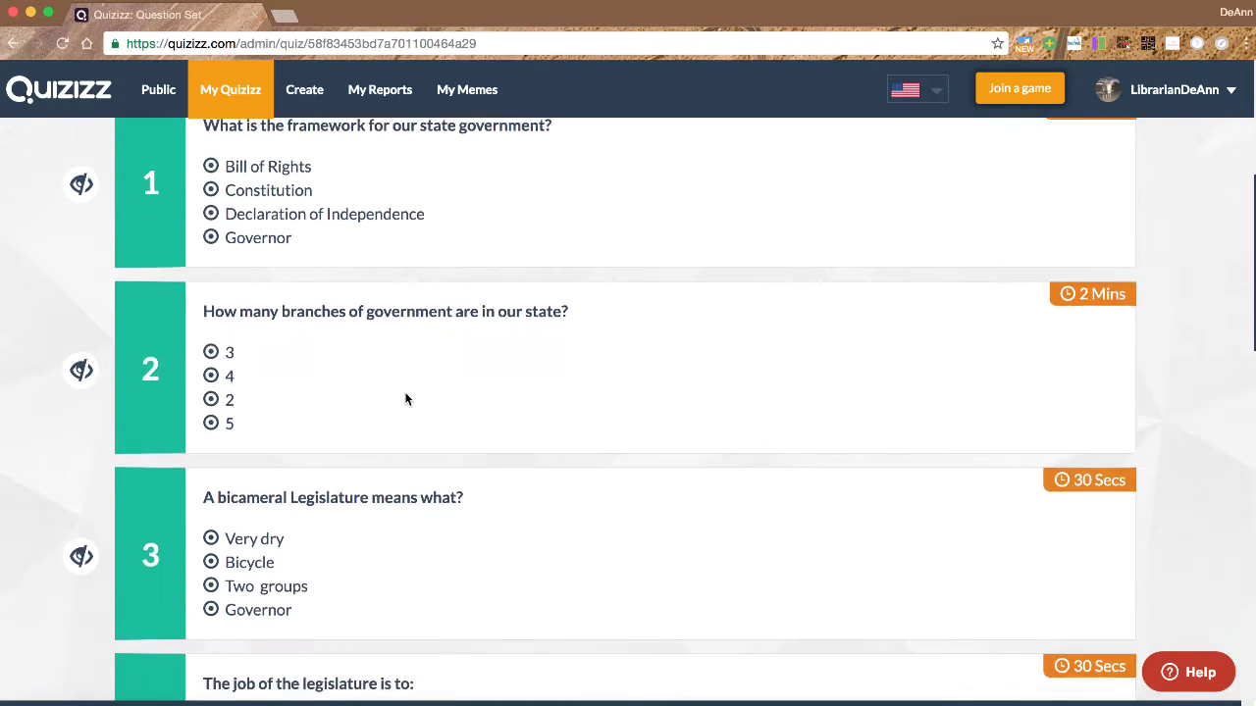
scroll(408, 397, "up", 5)
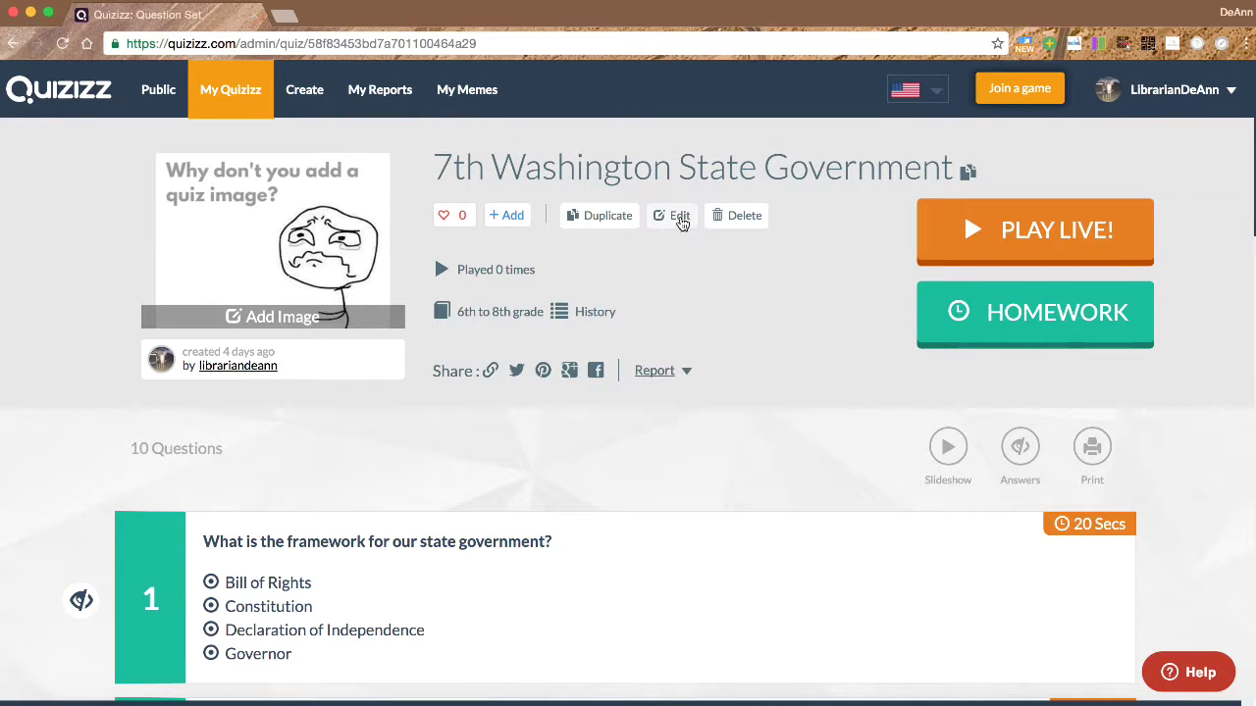
Step: Open the 7th Washington State Government quiz for editing and finish it with grades 6 to 8 and the History subject
left_click(679, 218)
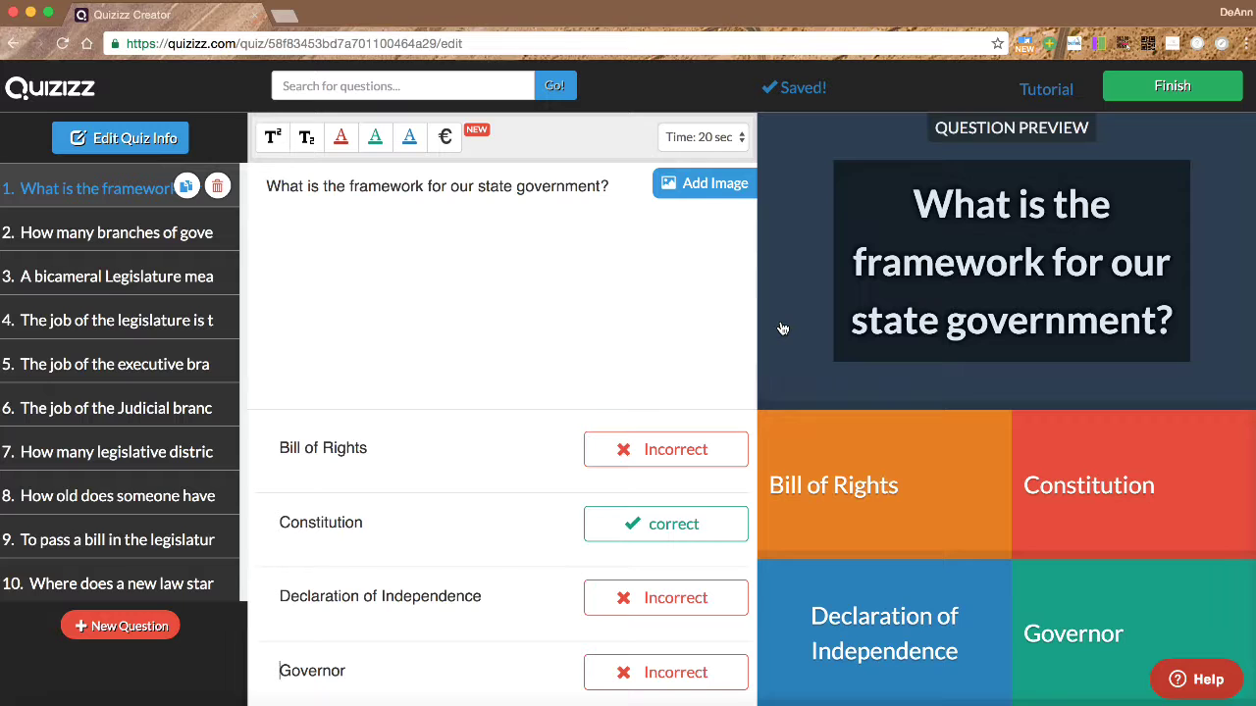
left_click(1152, 94)
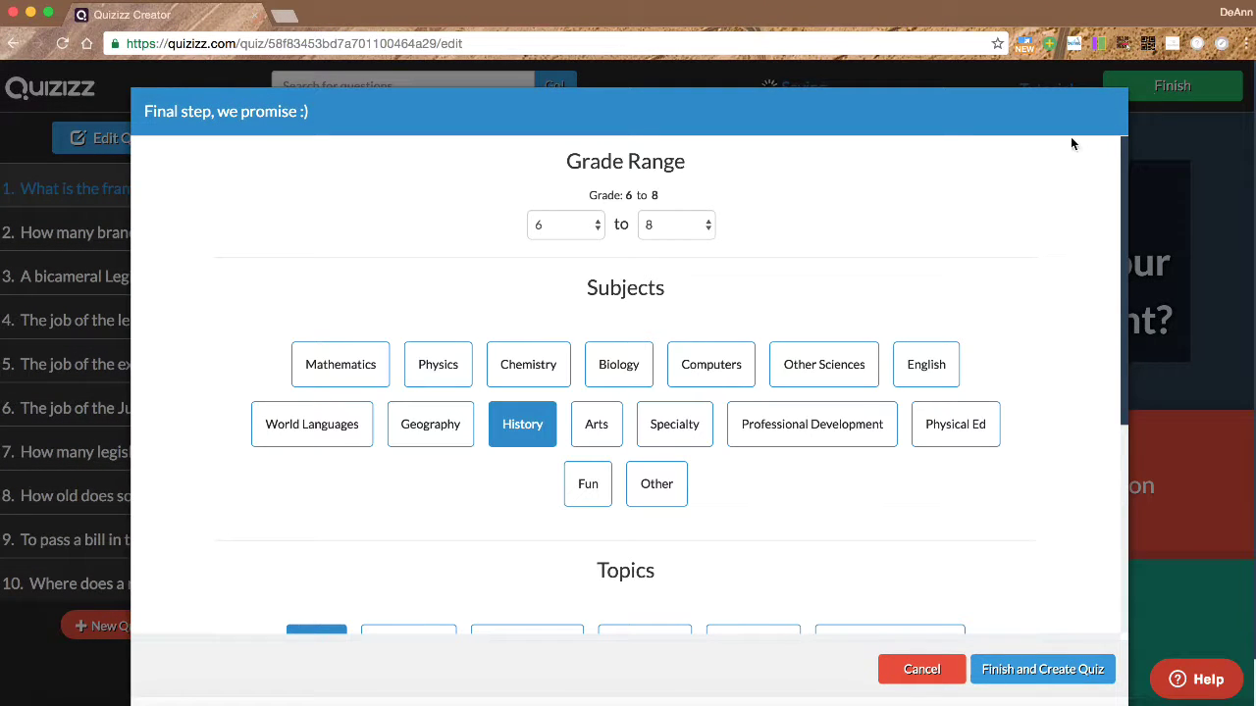
left_click(1039, 679)
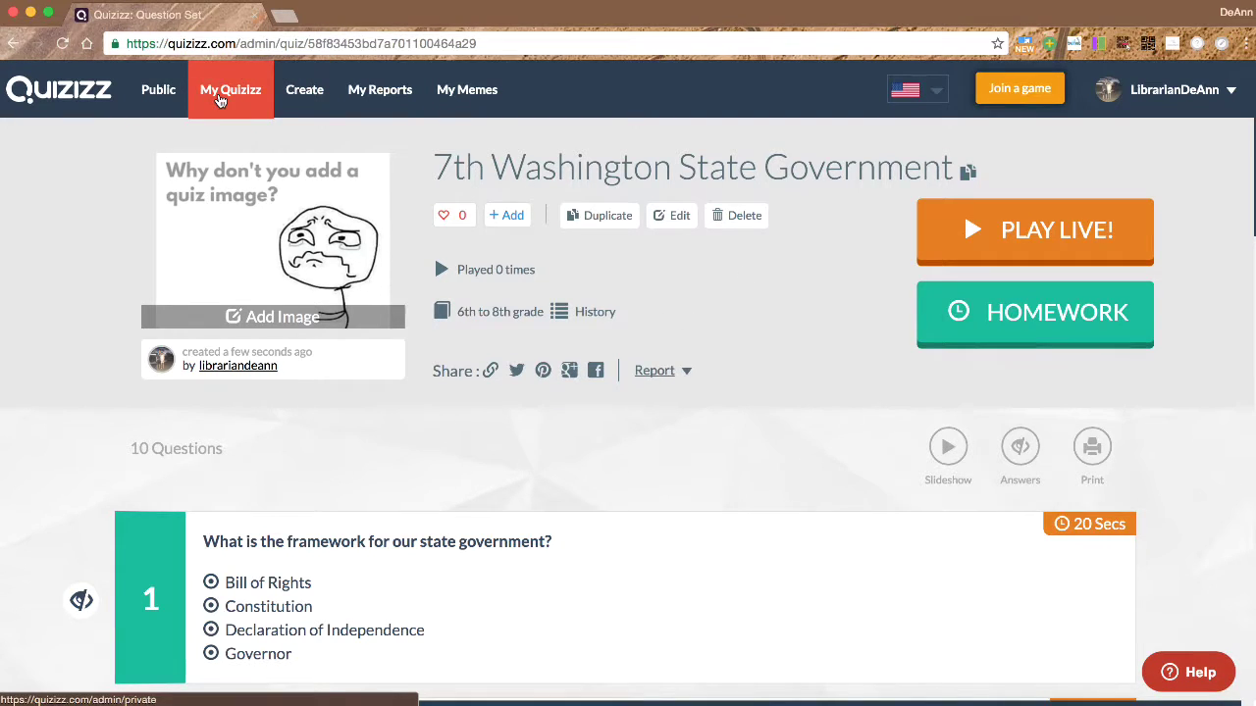
Step: From your own quizzes, remove 7th Washington State Government from the Washington State History collection and add it back
left_click(221, 102)
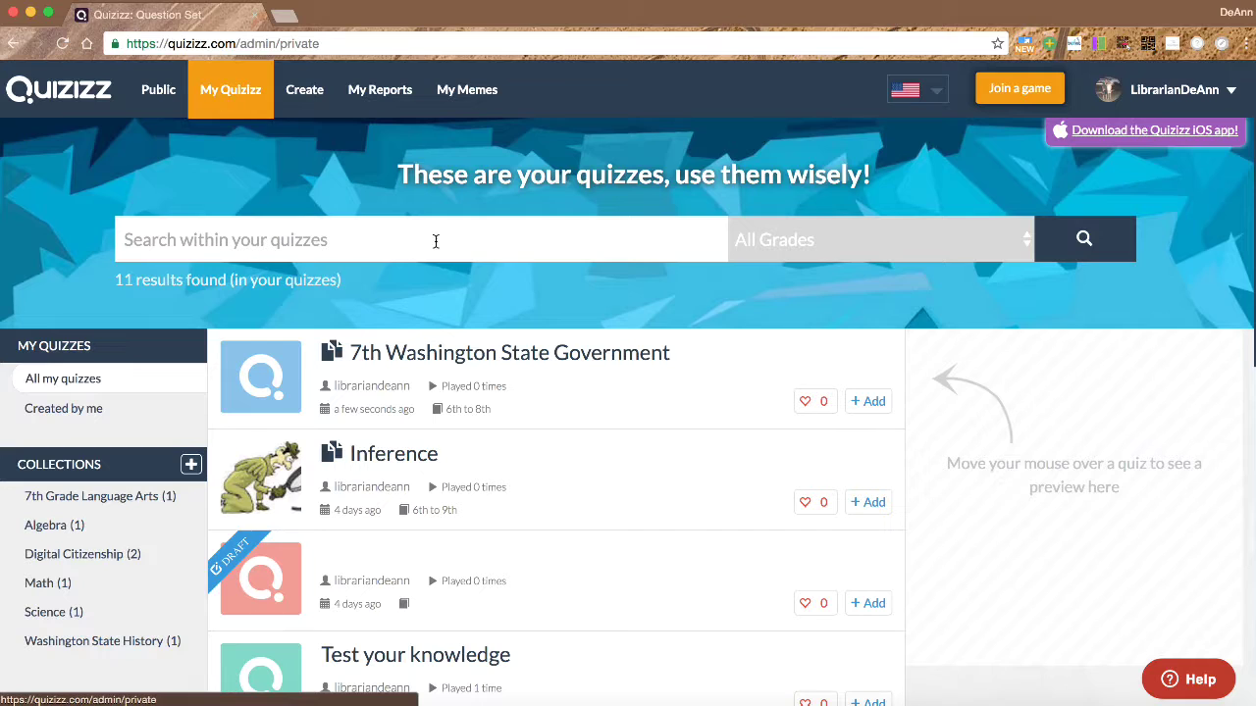
mouse_move(513, 359)
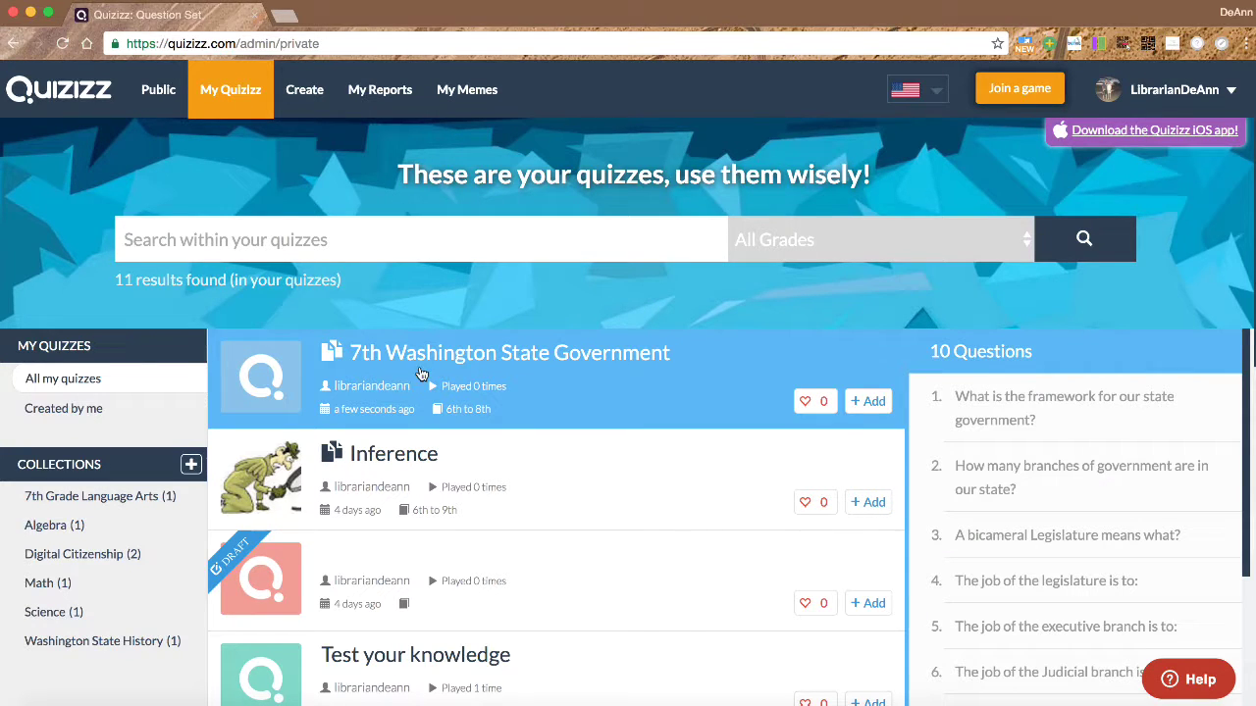
left_click(864, 407)
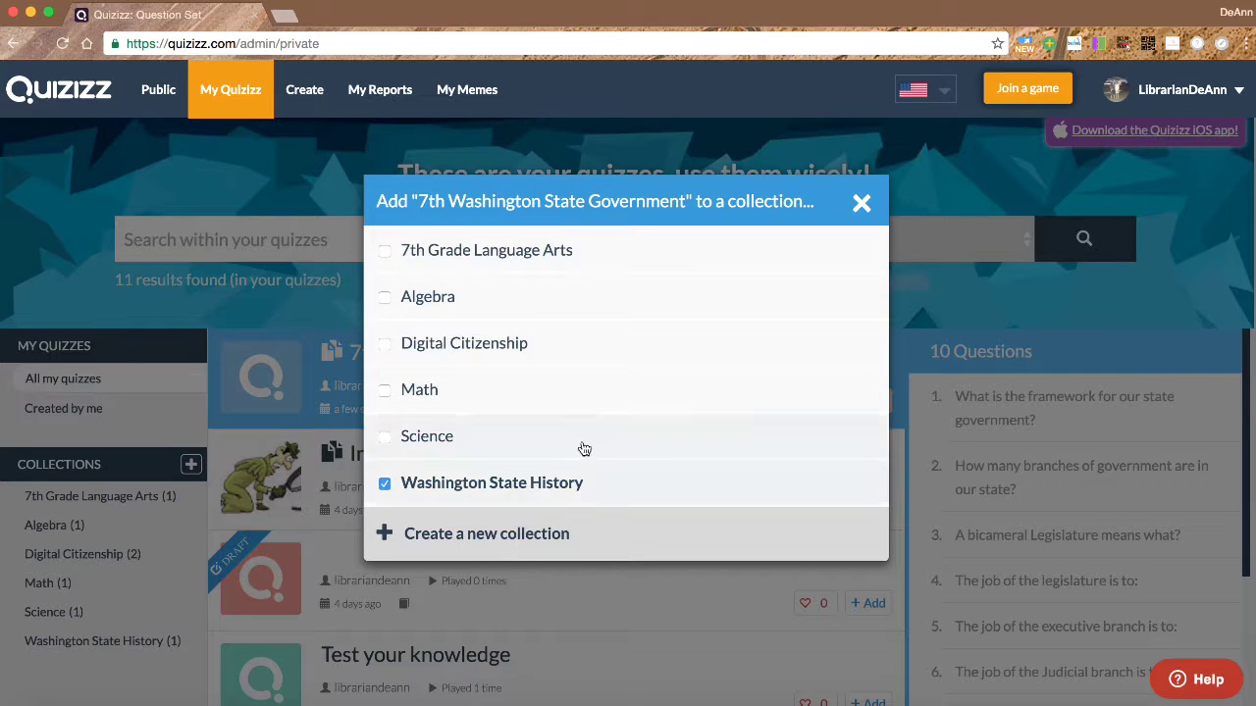
left_click(520, 484)
left_click(520, 484)
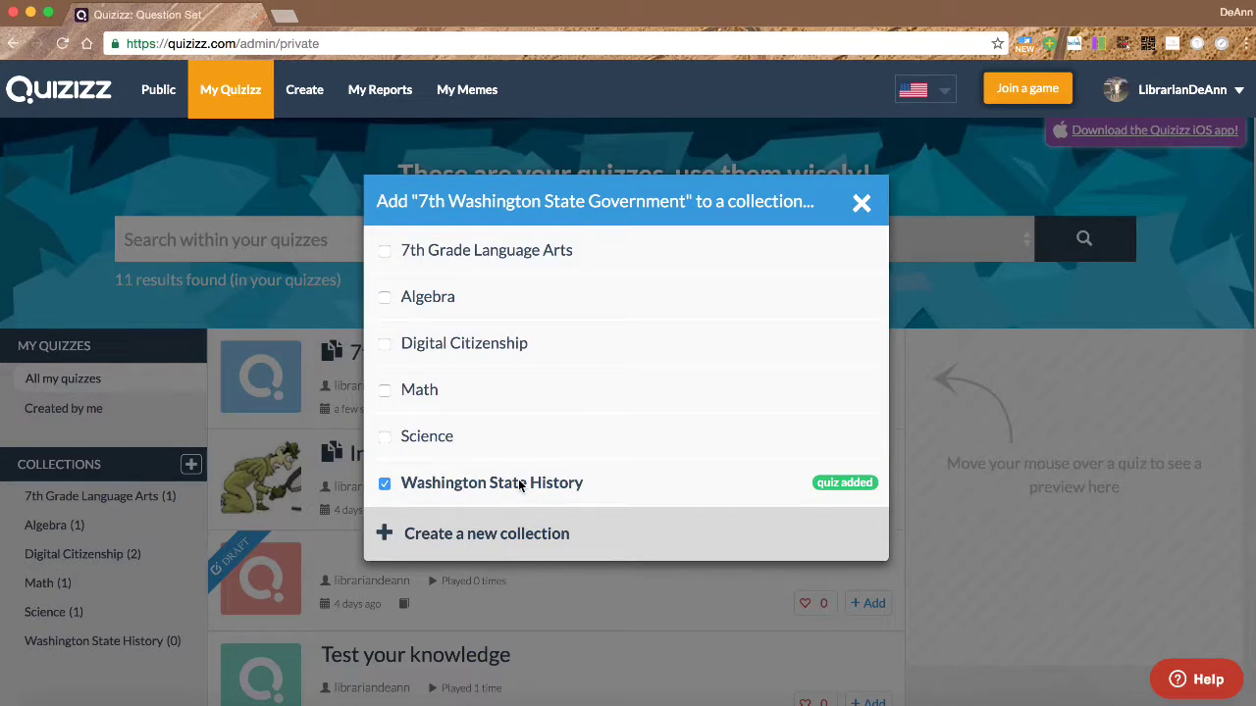
left_click(861, 203)
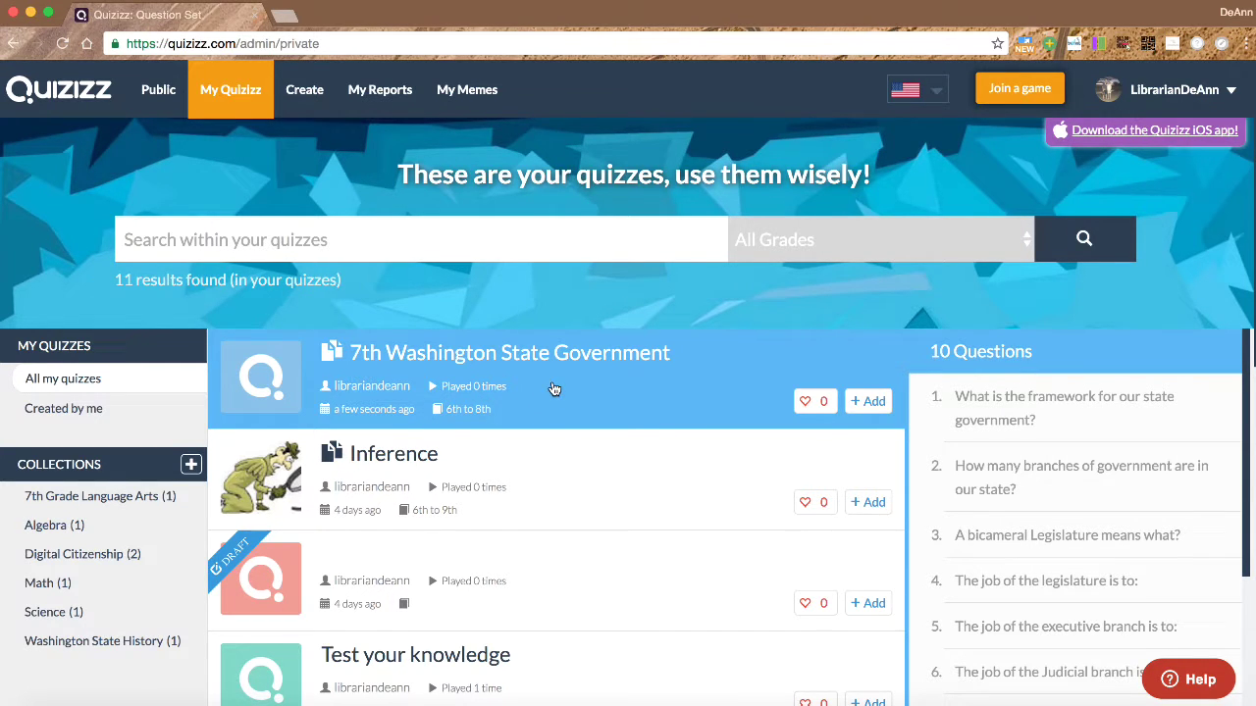
Step: Open the live game settings for the 7th Washington State Government quiz and switch Jumble Answers off and back on
left_click(534, 354)
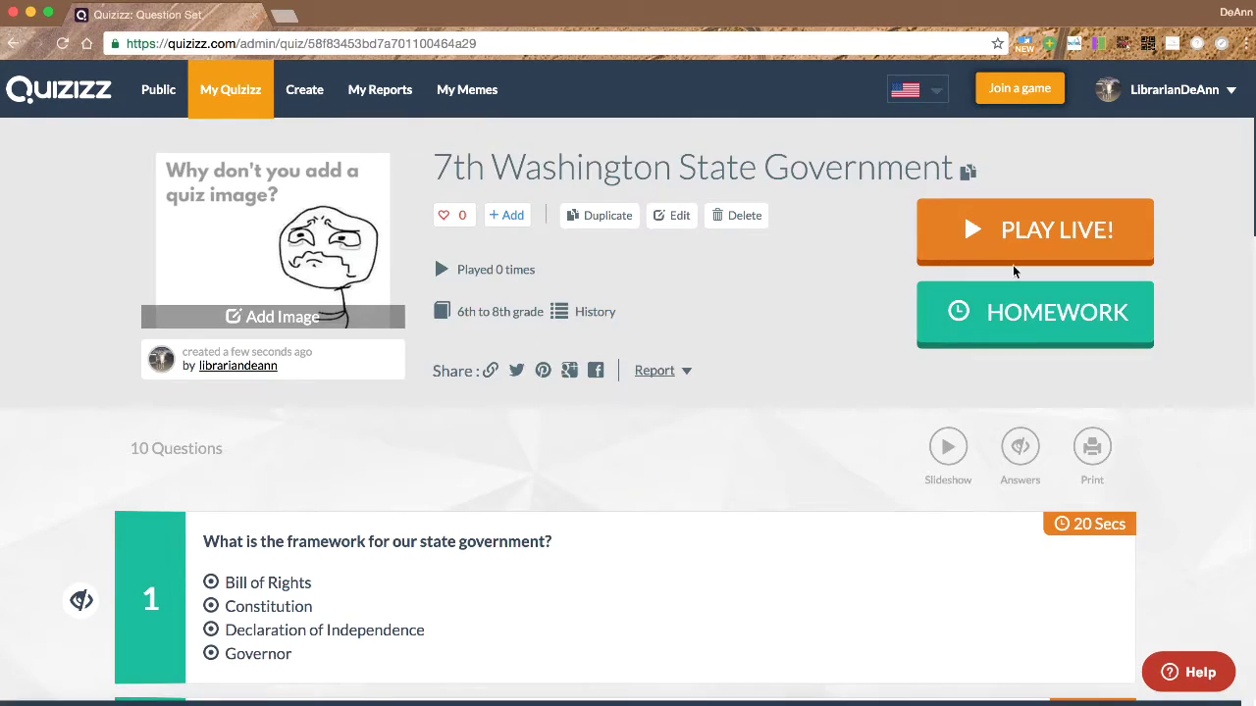
left_click(967, 218)
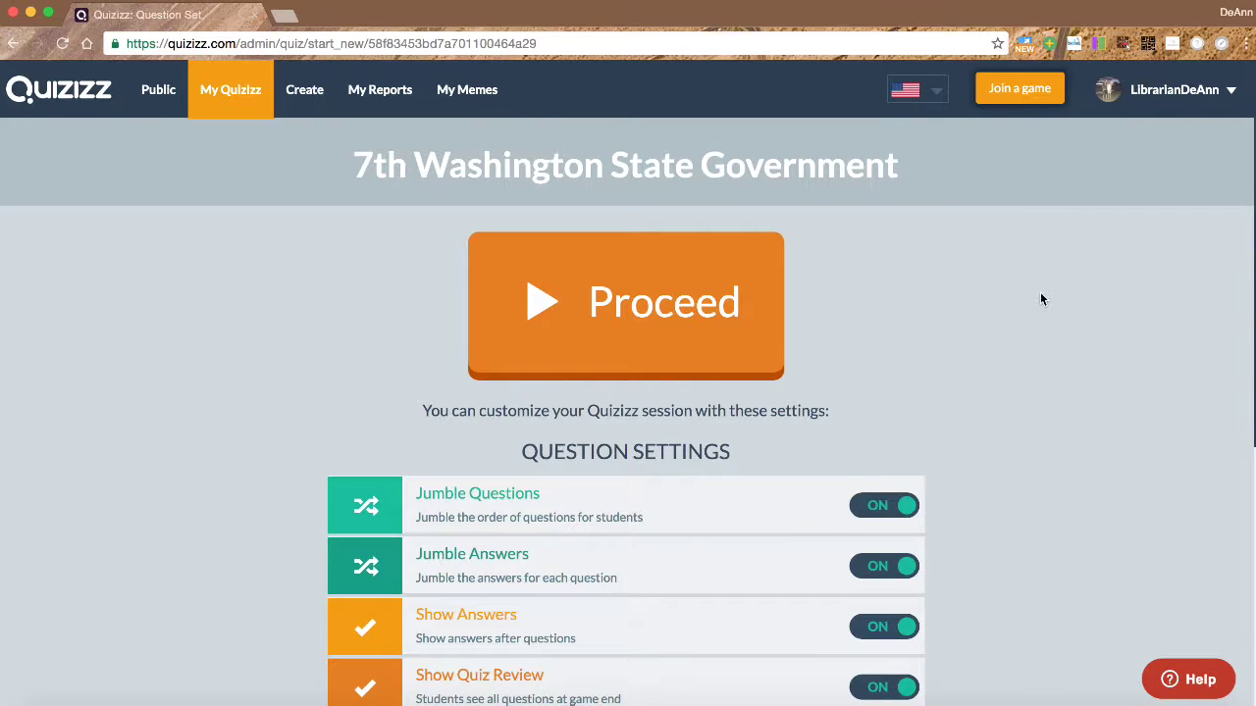
scroll(1042, 299, "down", 3)
scroll(1042, 299, "down", 2)
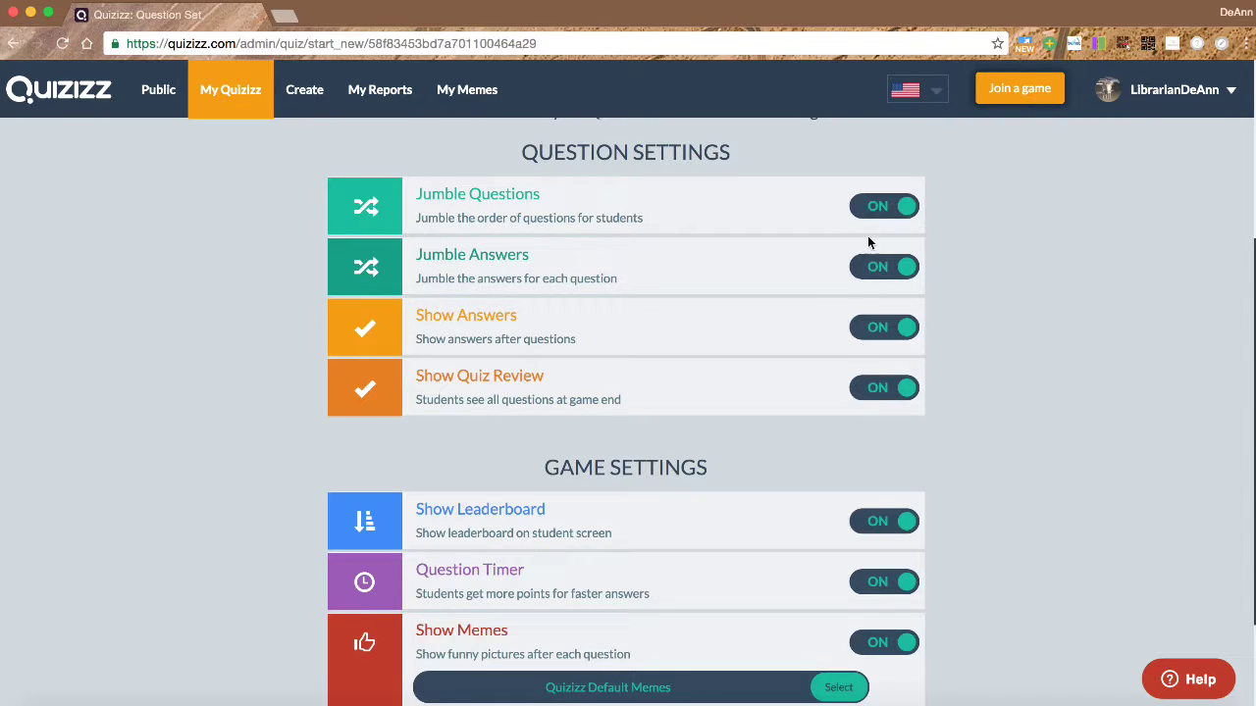
left_click(880, 276)
left_click(881, 275)
Step: In the game settings, switch Show Memes off and back on and view the meme sets available for selection
scroll(765, 407, "down", 3)
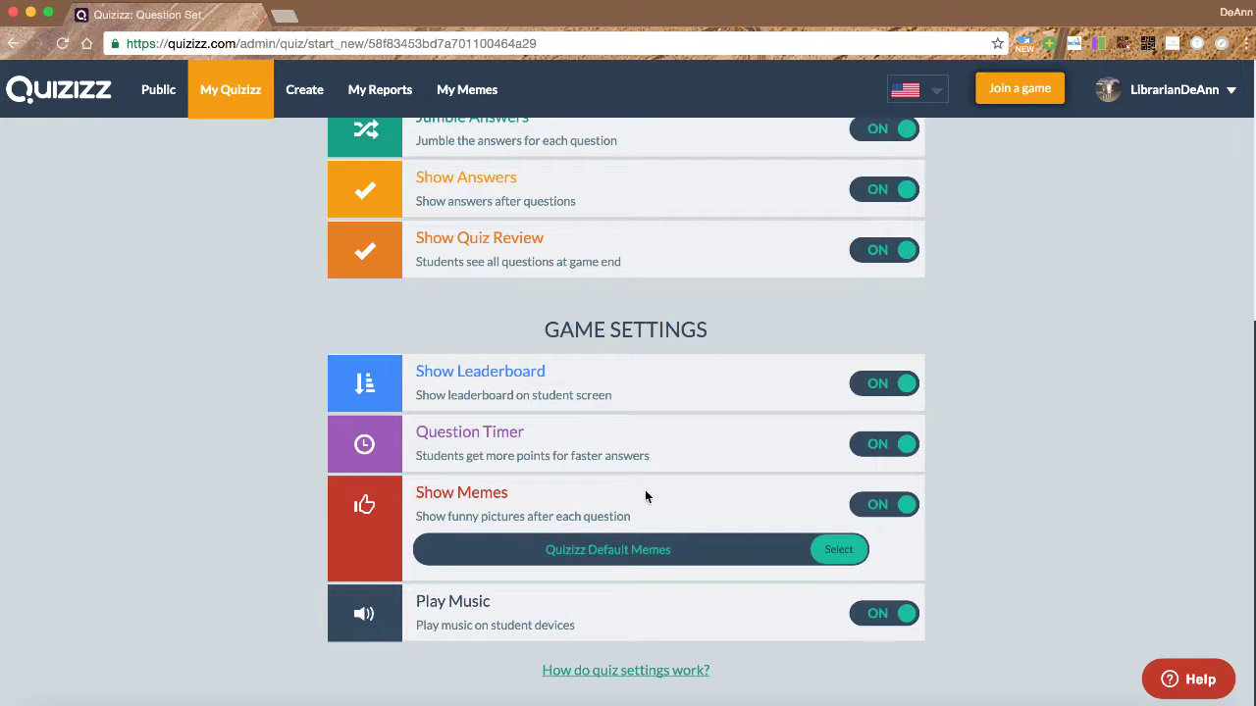
left_click(894, 508)
left_click(895, 508)
left_click(836, 552)
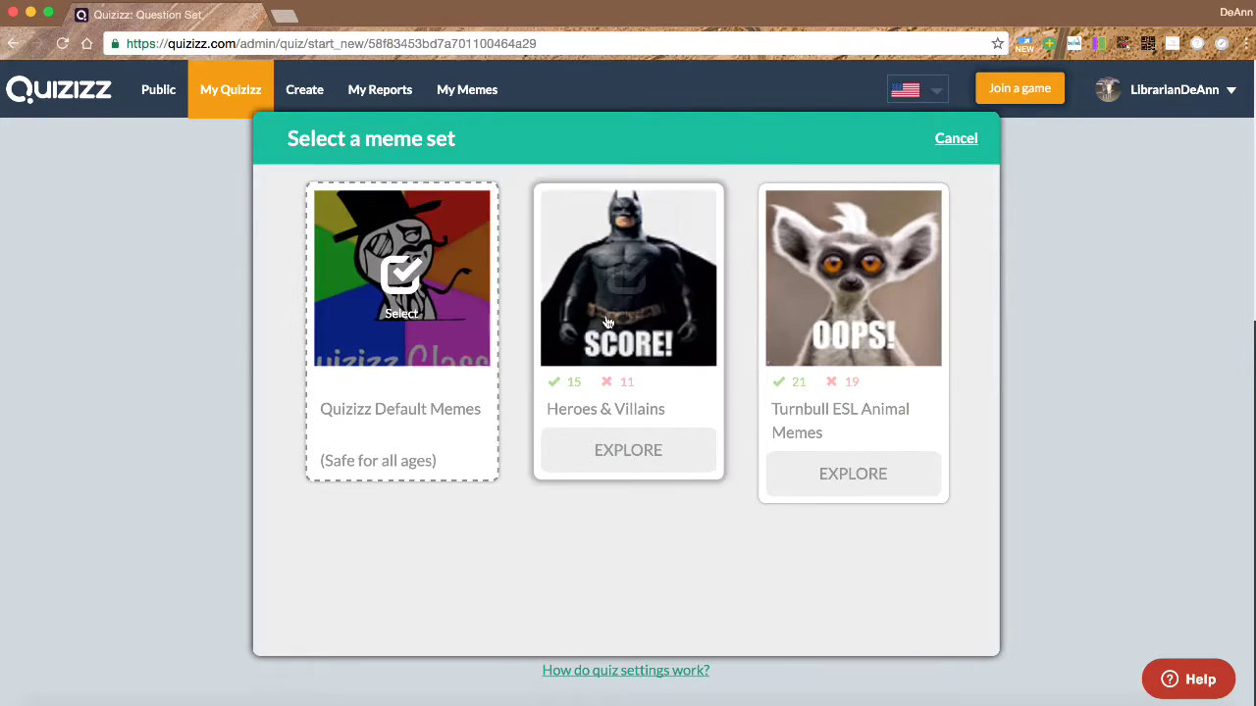
mouse_move(728, 328)
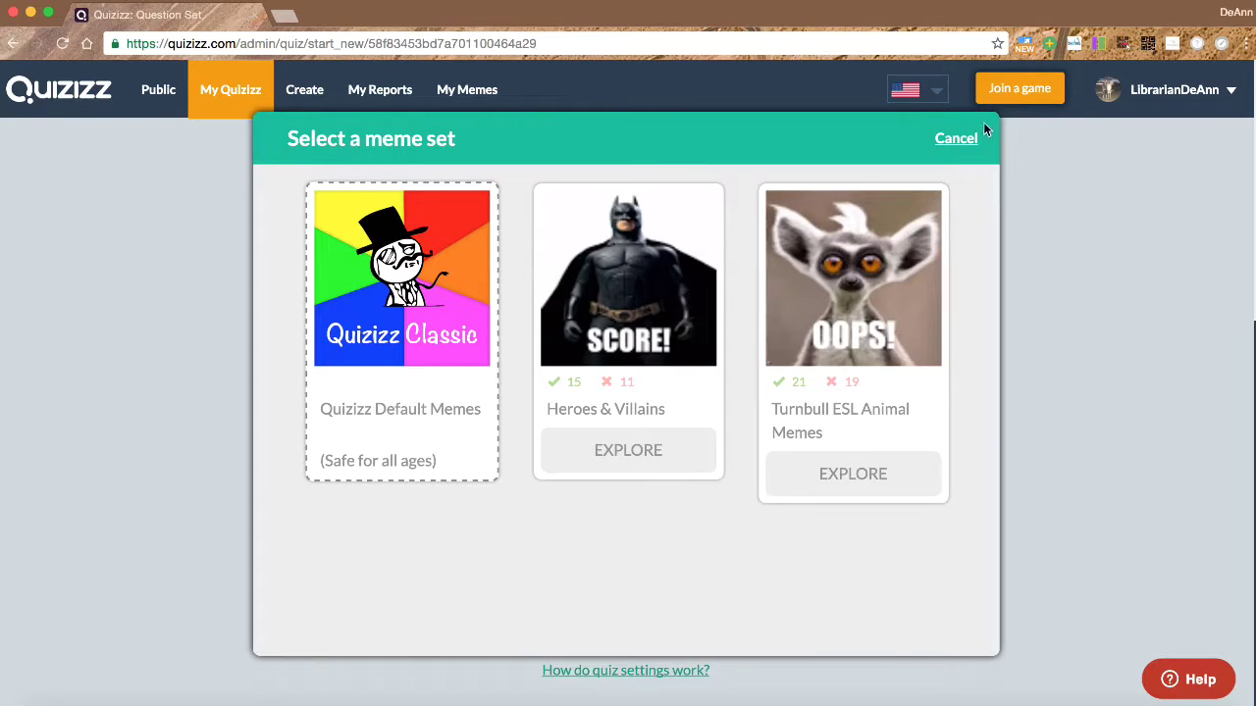
left_click(964, 138)
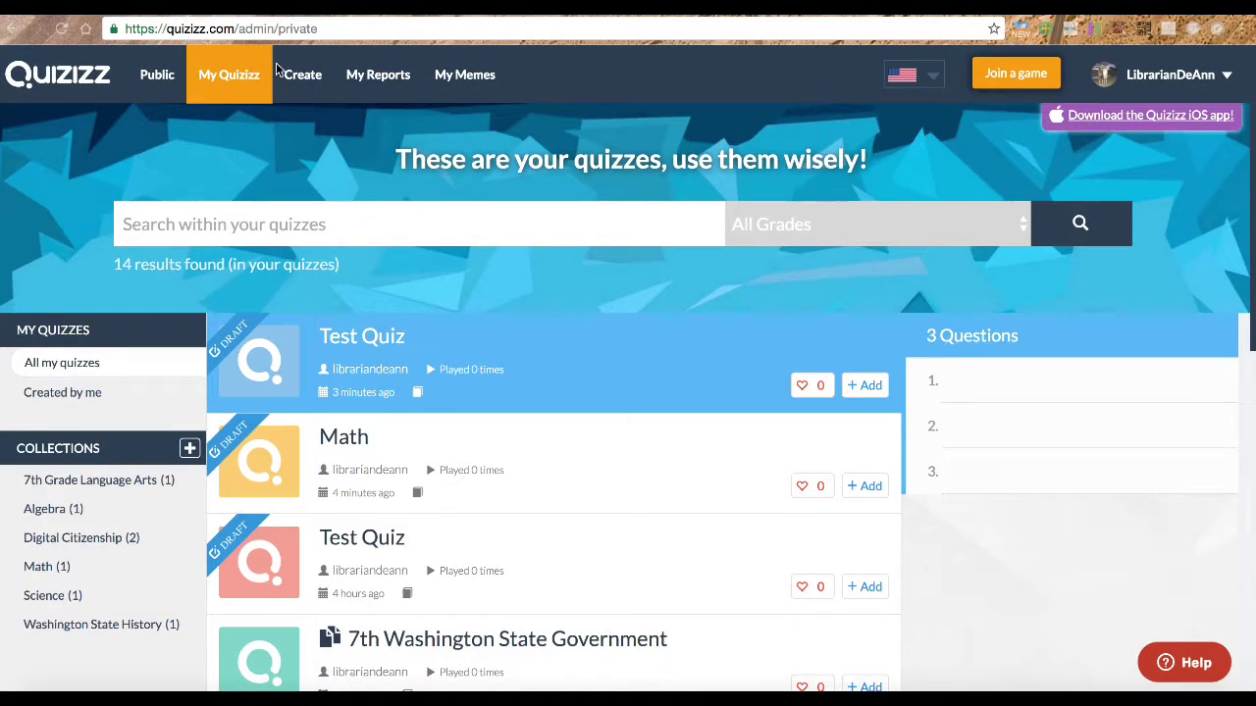
Step: Create a public English quiz named Test and mark option 2 of its first question as correct
left_click(307, 76)
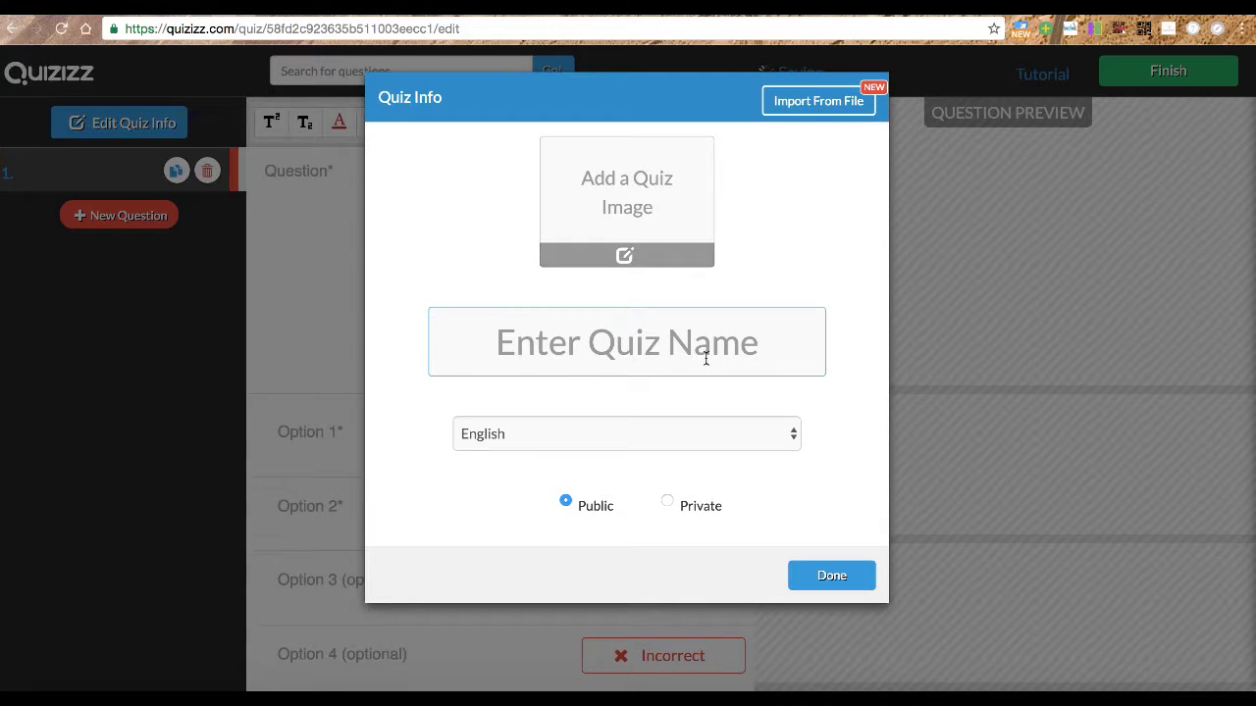
type("Test")
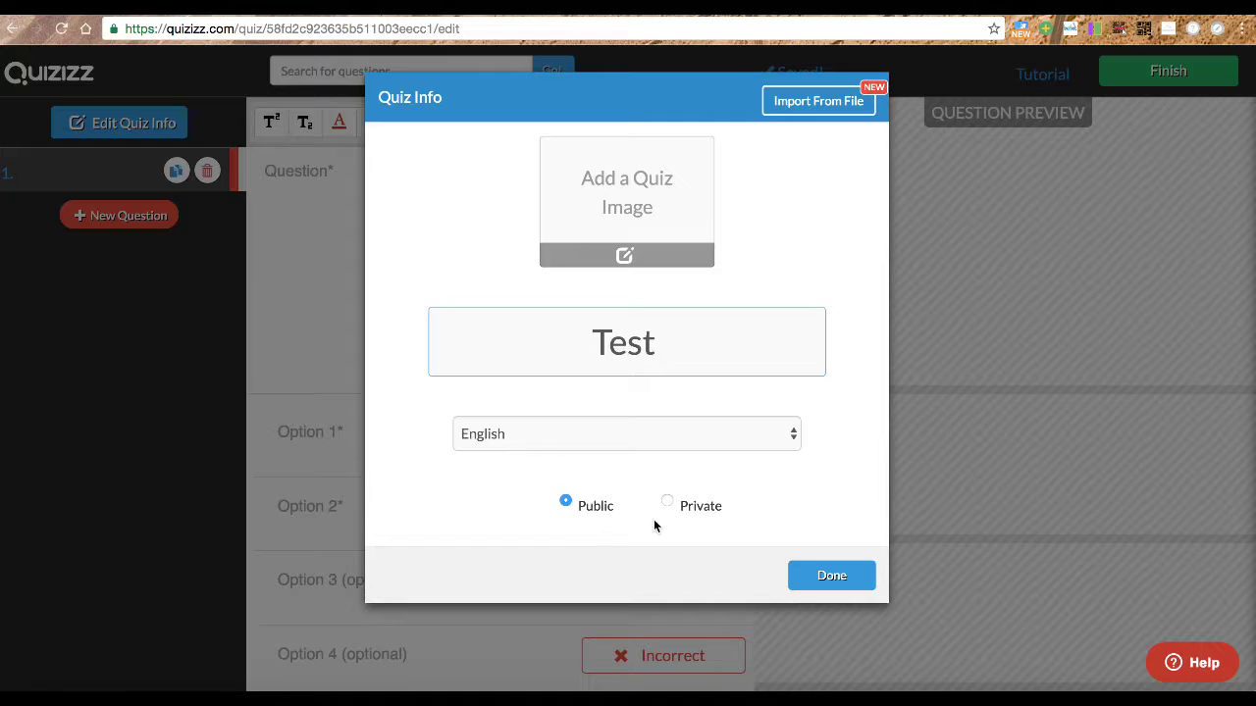
left_click(829, 576)
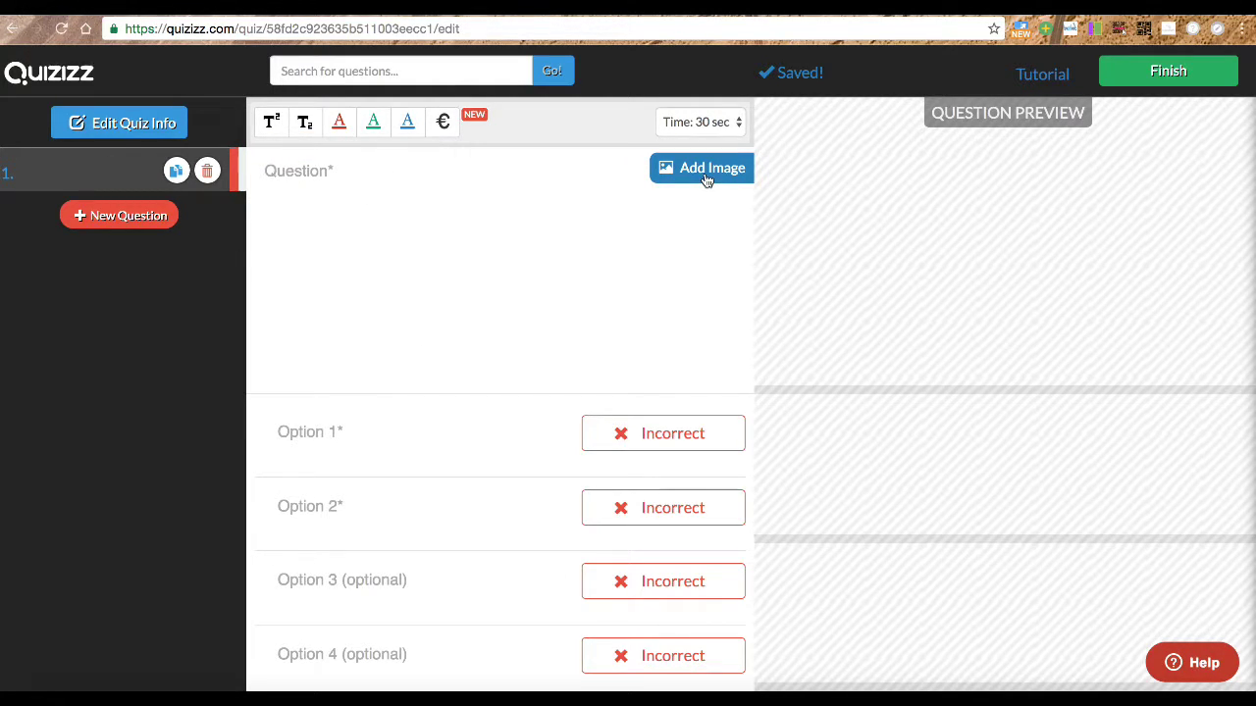
left_click(331, 435)
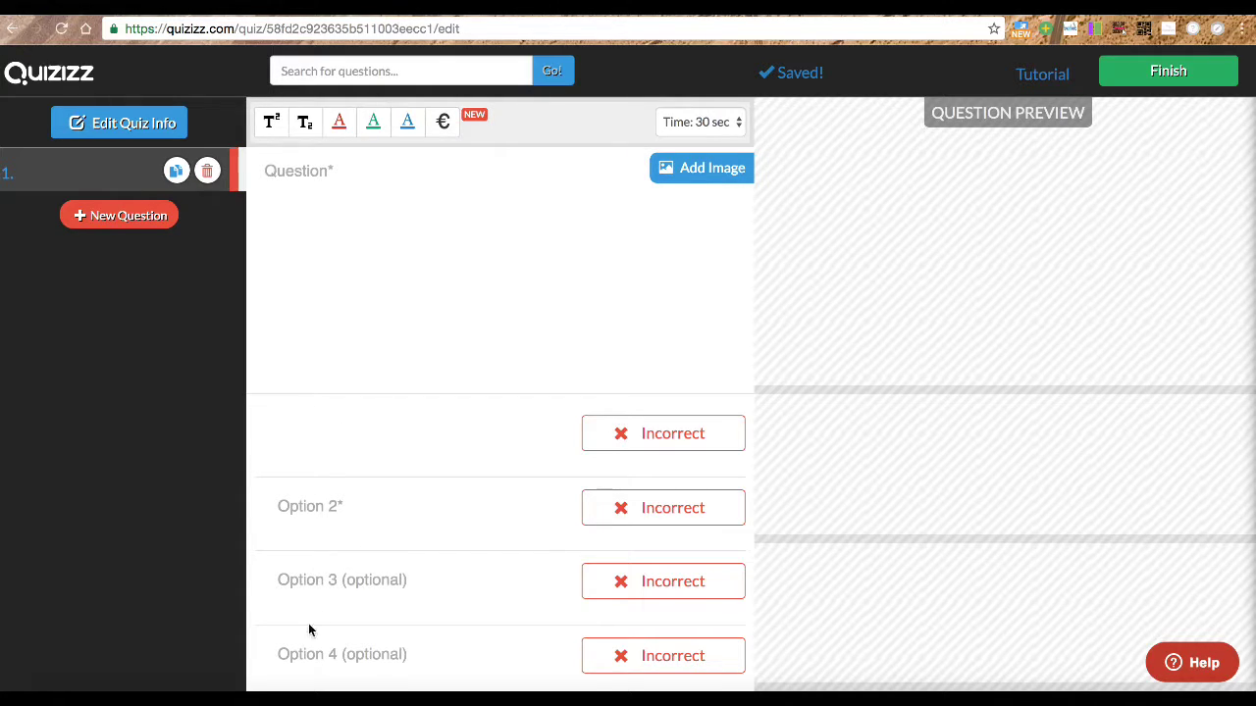
left_click(676, 505)
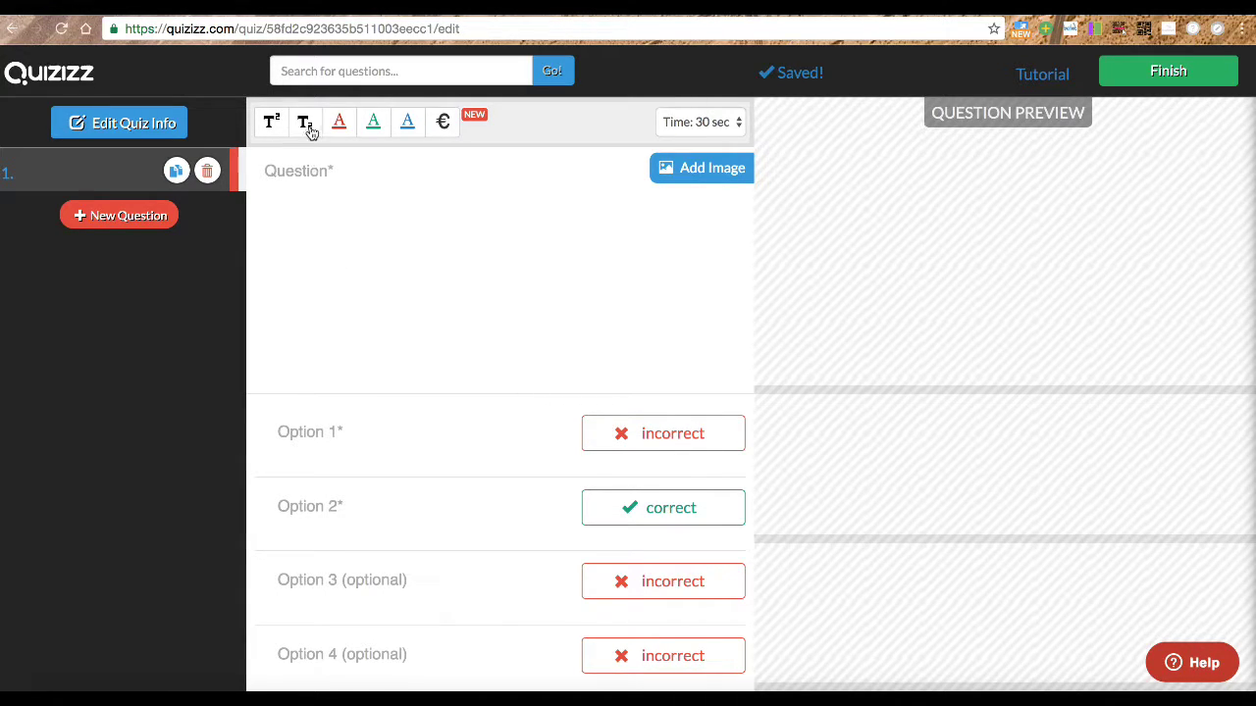
Step: Search the existing questions for "who was the first president"
left_click(352, 70)
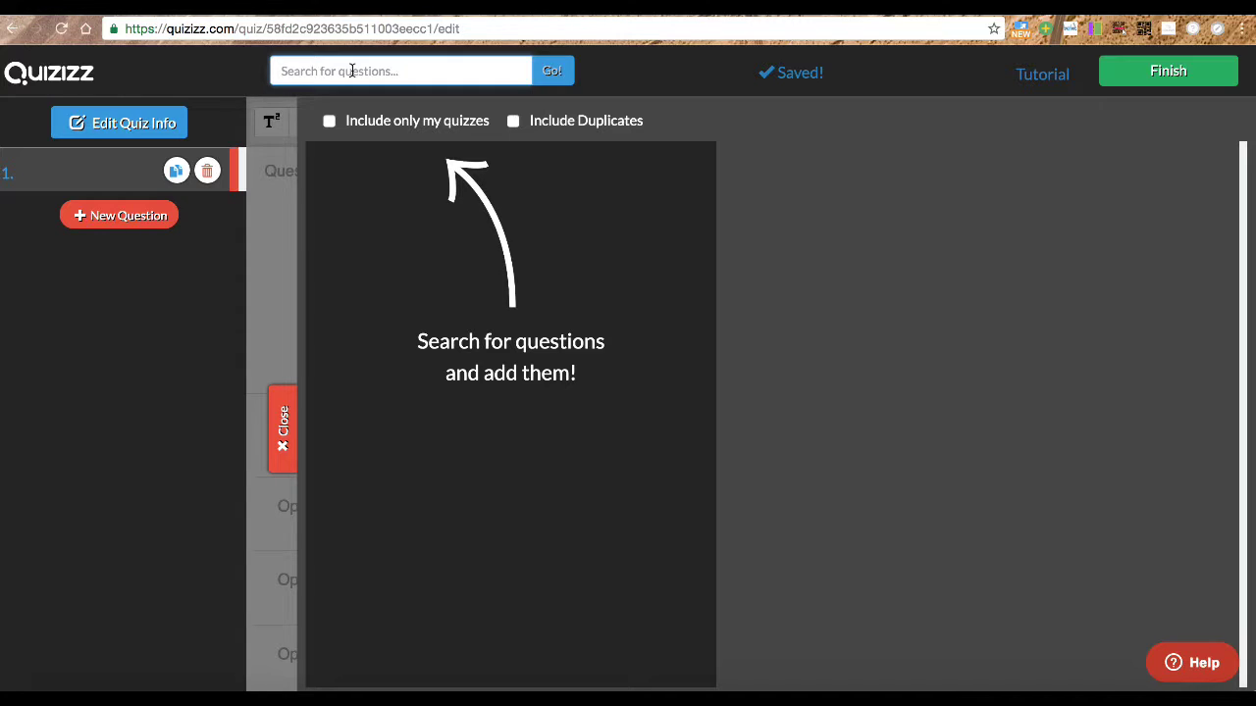
type("who was t")
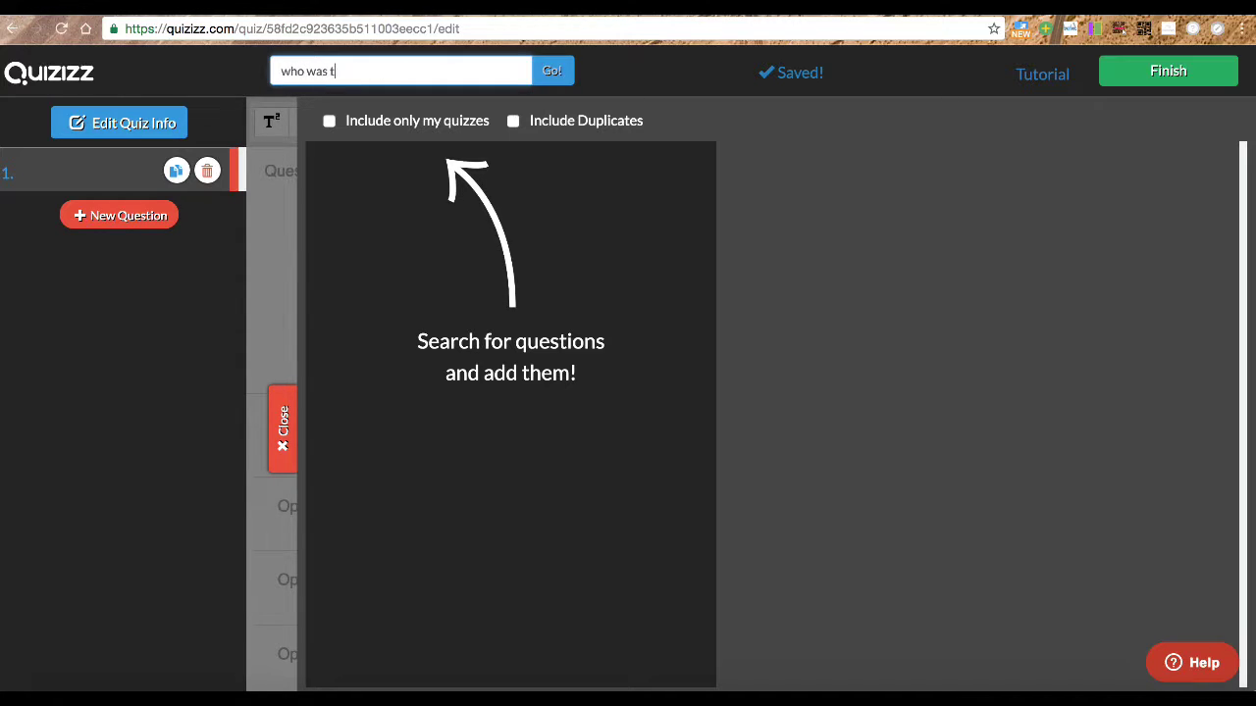
type("he first president")
left_click(563, 76)
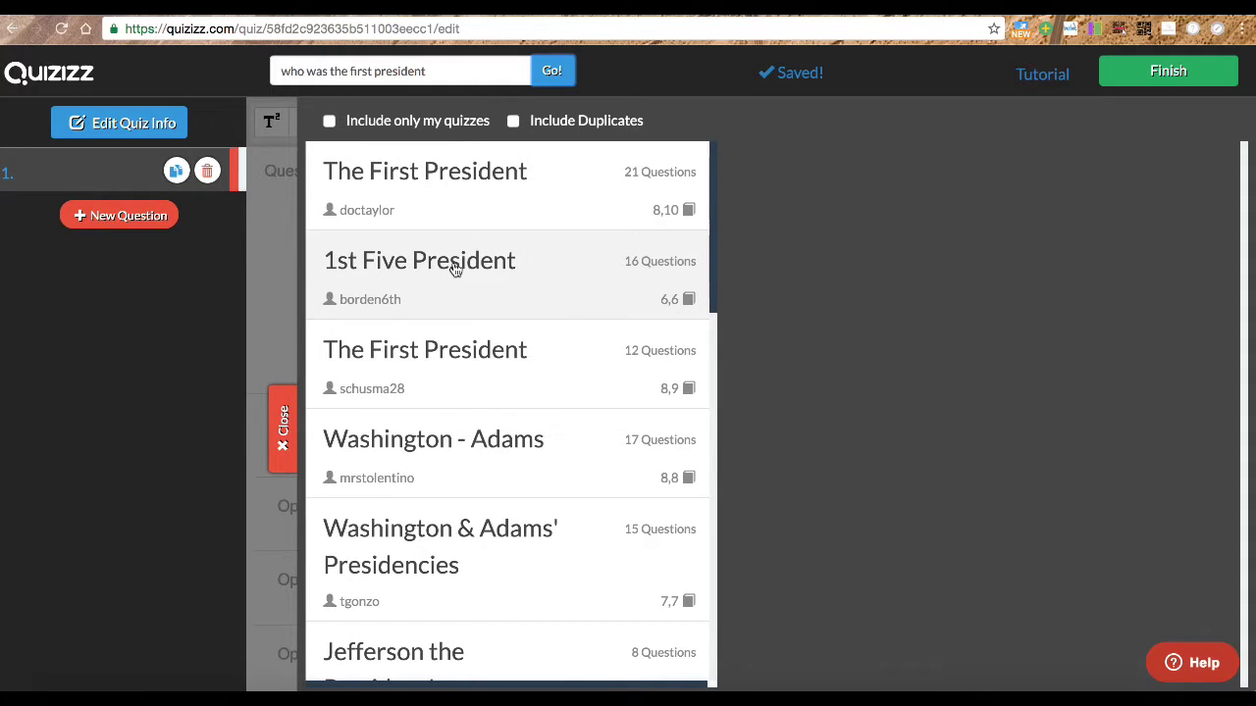
Step: Add the question "A group of advisers to a president." from the 21-question The First President quiz and close the question search
left_click(471, 179)
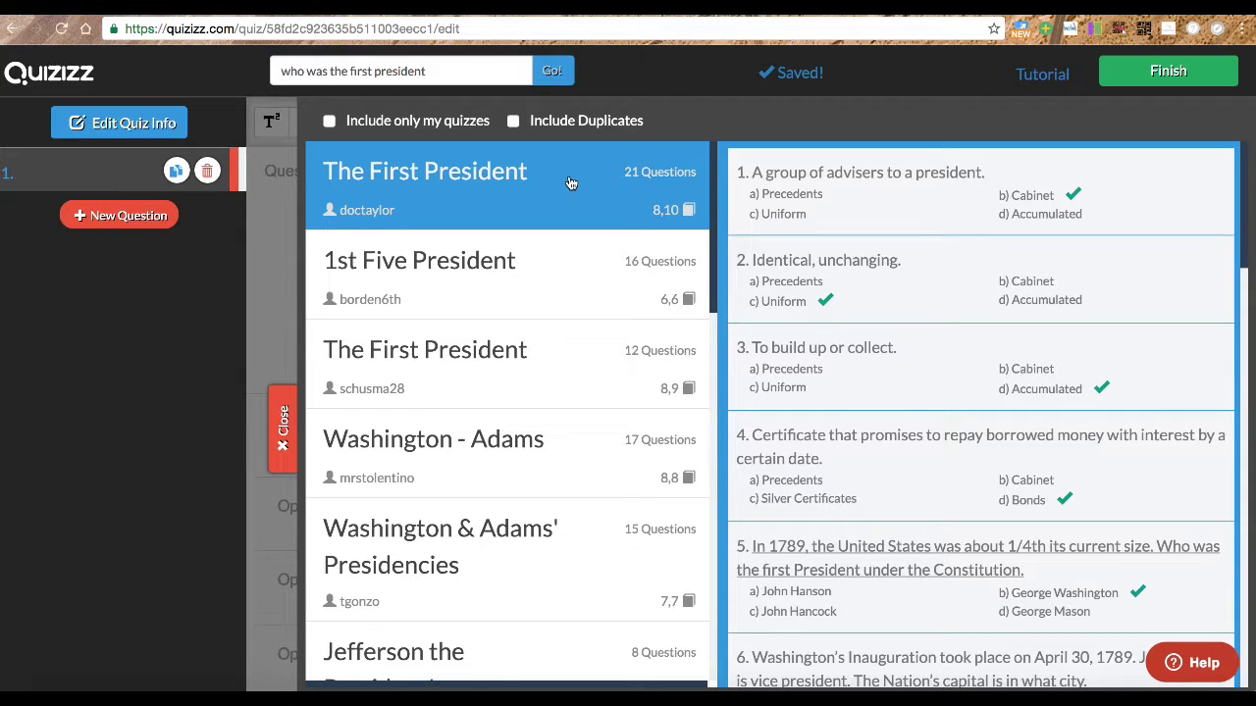
mouse_move(799, 190)
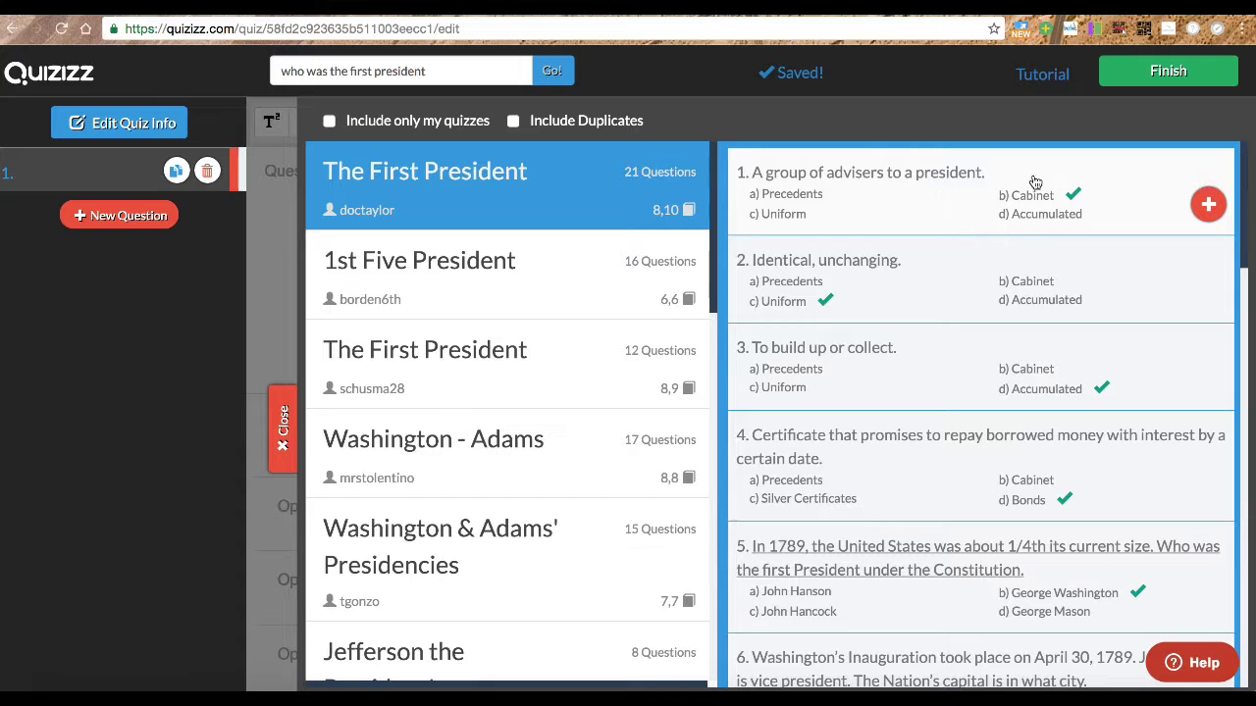
left_click(1211, 205)
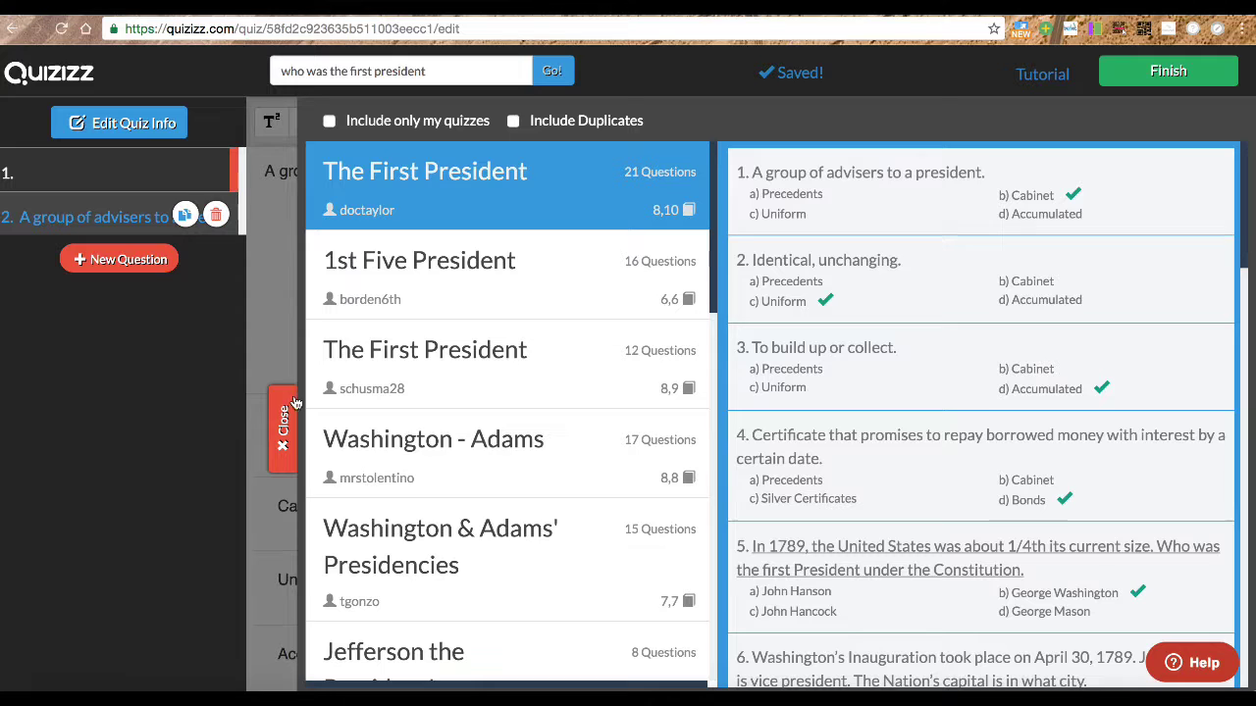
left_click(282, 440)
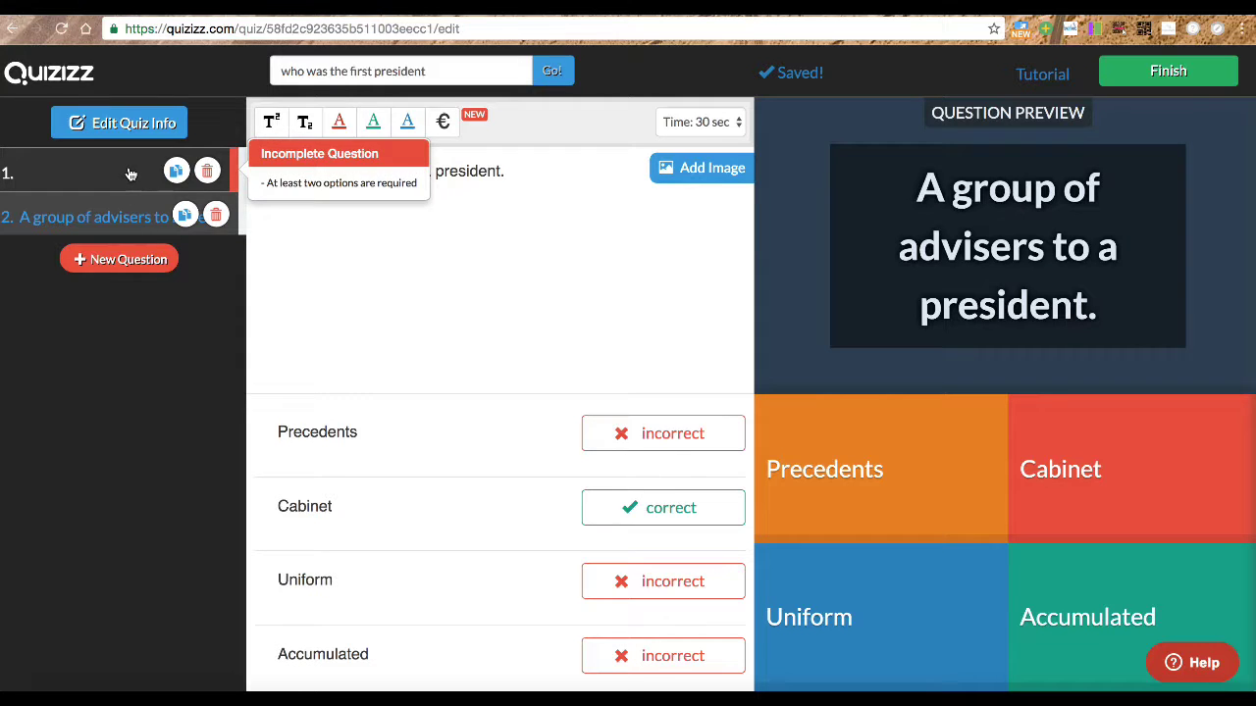
Step: Add a blank third question to the Test quiz and try to finish the quiz
left_click(127, 259)
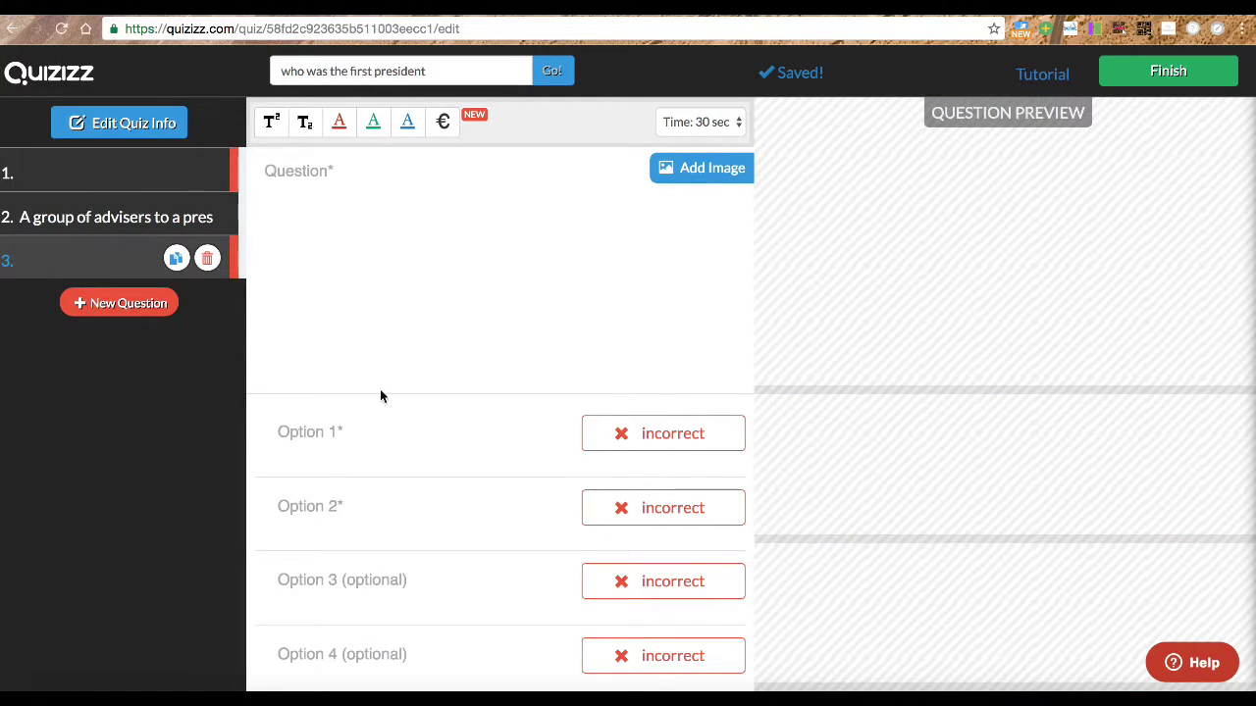
left_click(438, 70)
left_click_drag(438, 71, 285, 67)
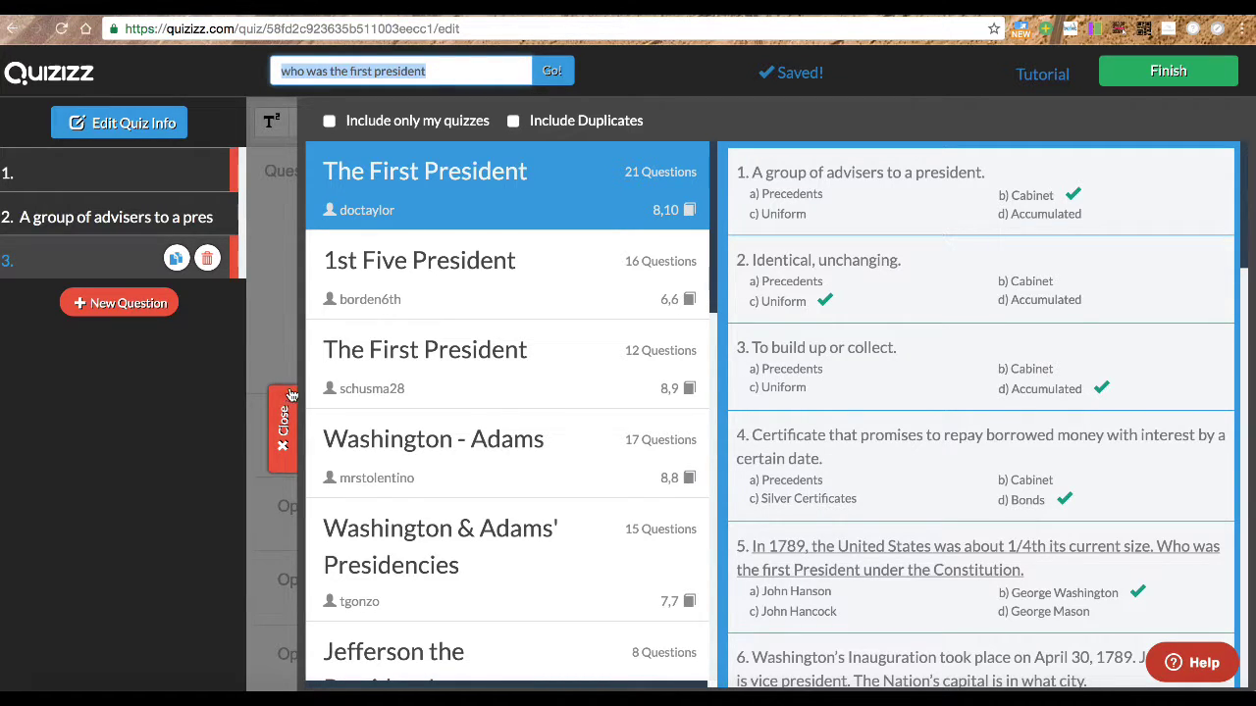
left_click(290, 418)
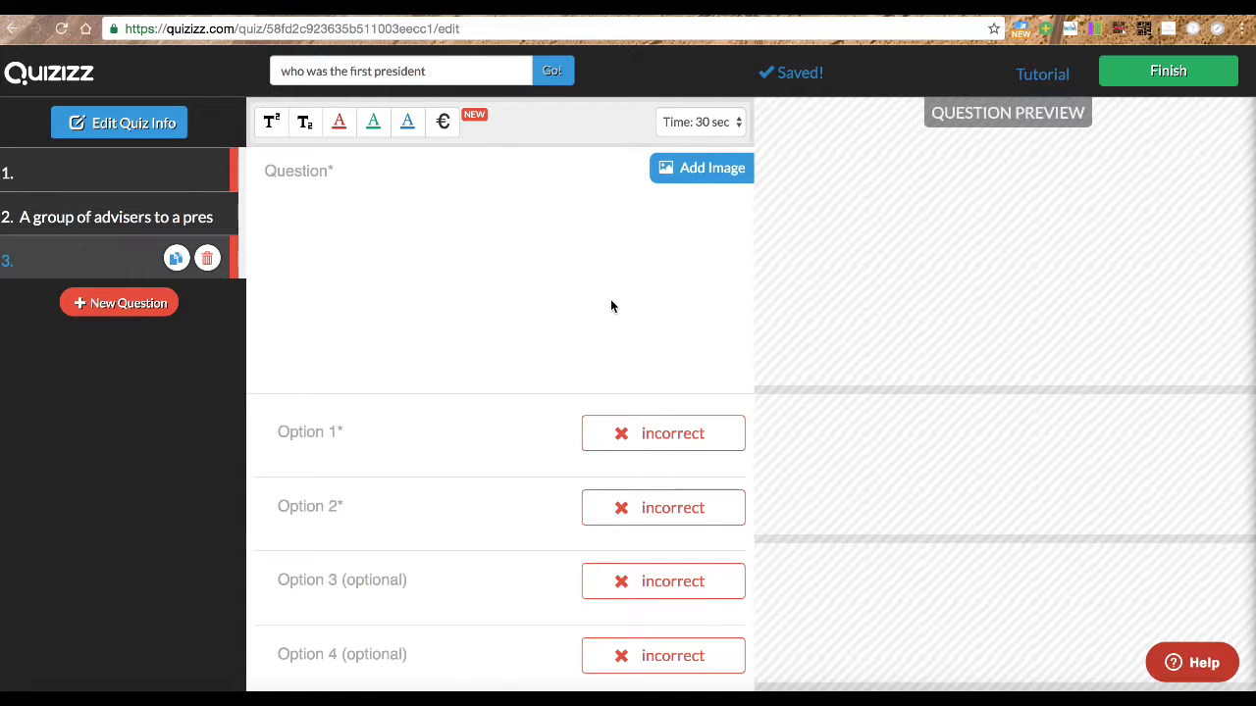
left_click(1181, 72)
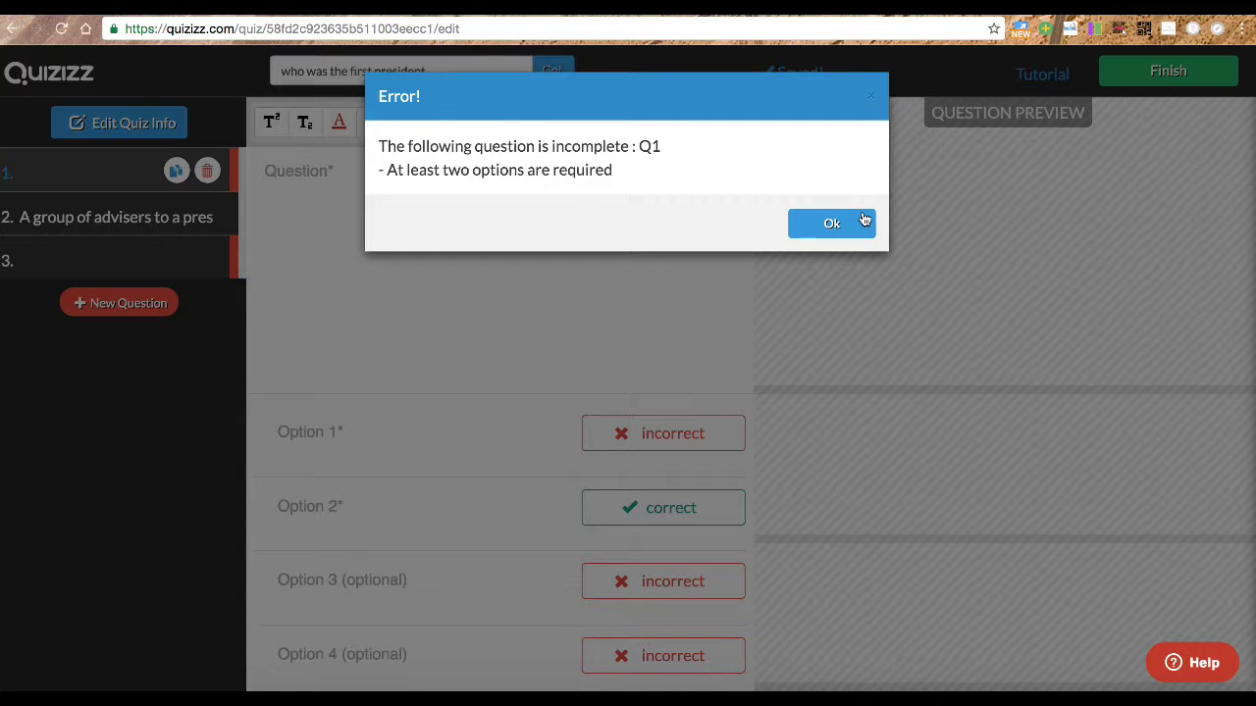
left_click(870, 99)
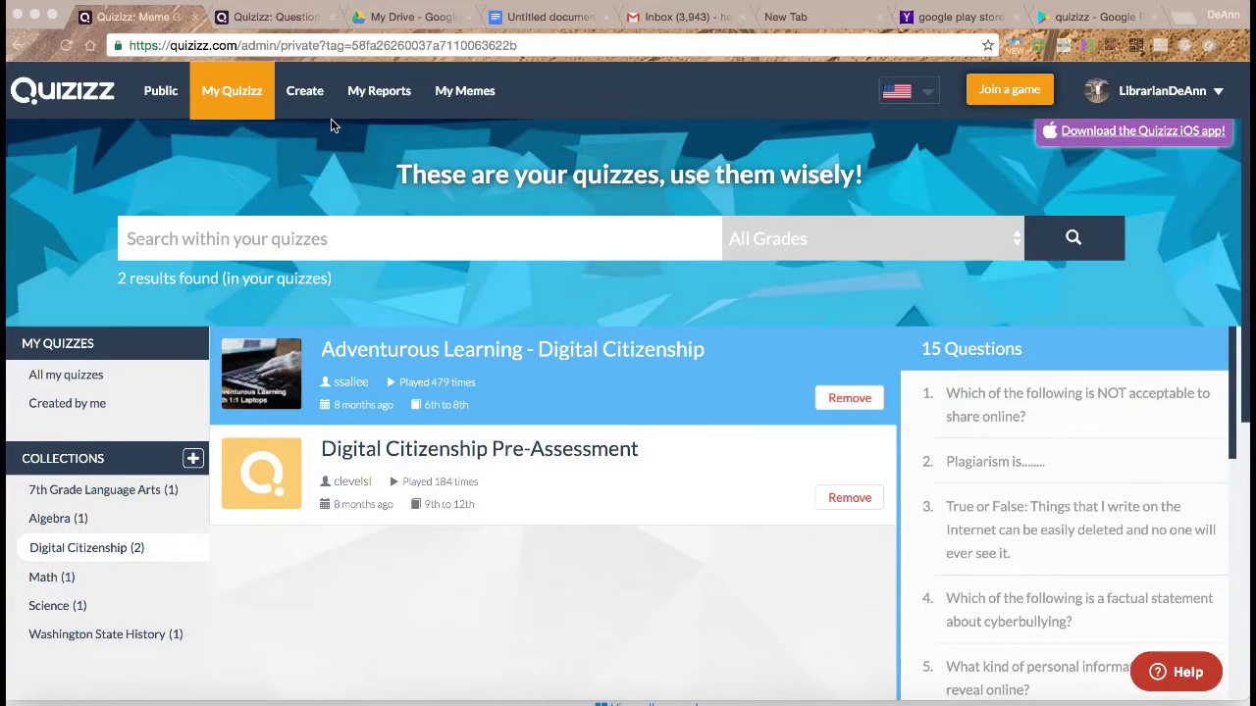
Step: Open the completed report for the Adaptations quiz at its question results
left_click(373, 93)
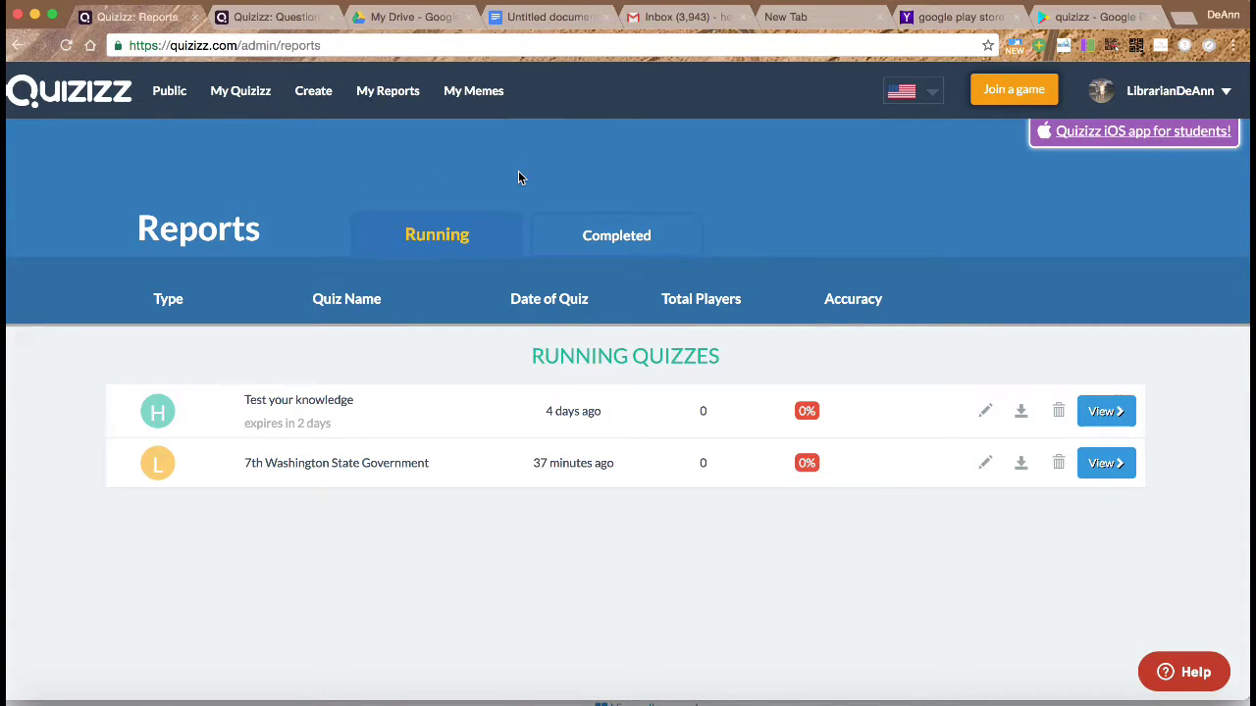
left_click(617, 237)
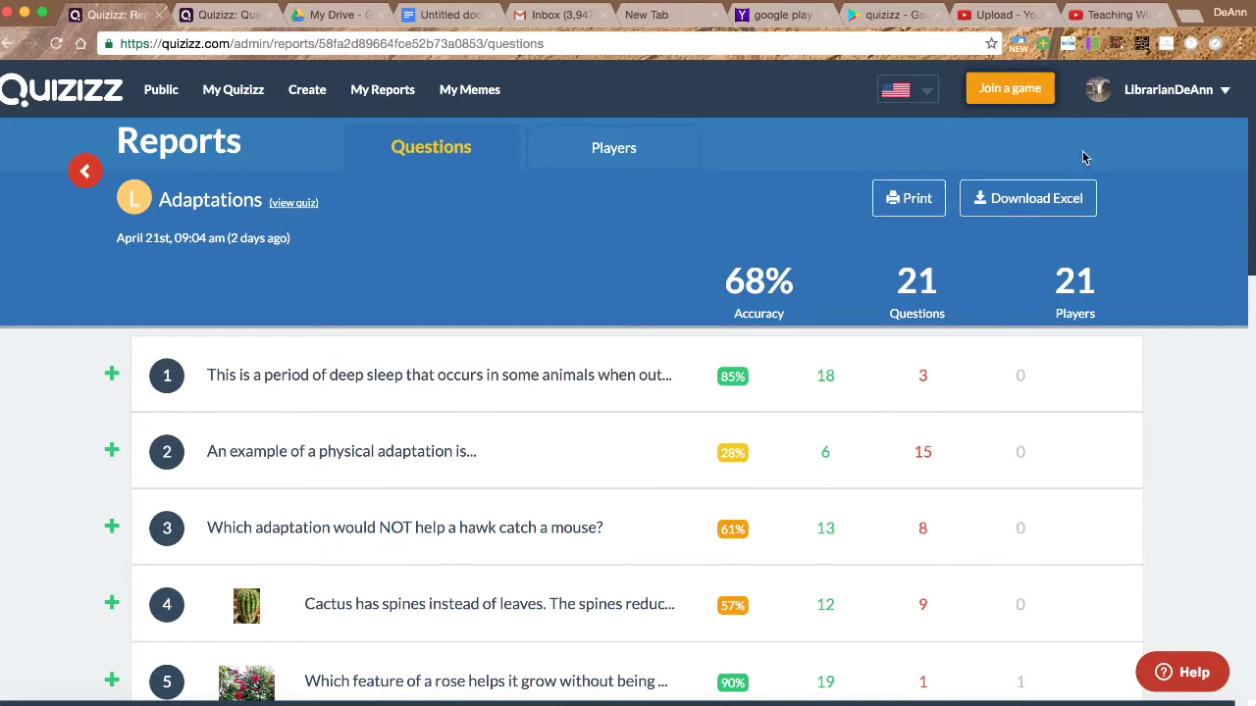
left_click(1059, 196)
Step: Review each player's results in the Adaptations report and preview the parent email for the first listed player without sending it
left_click(635, 148)
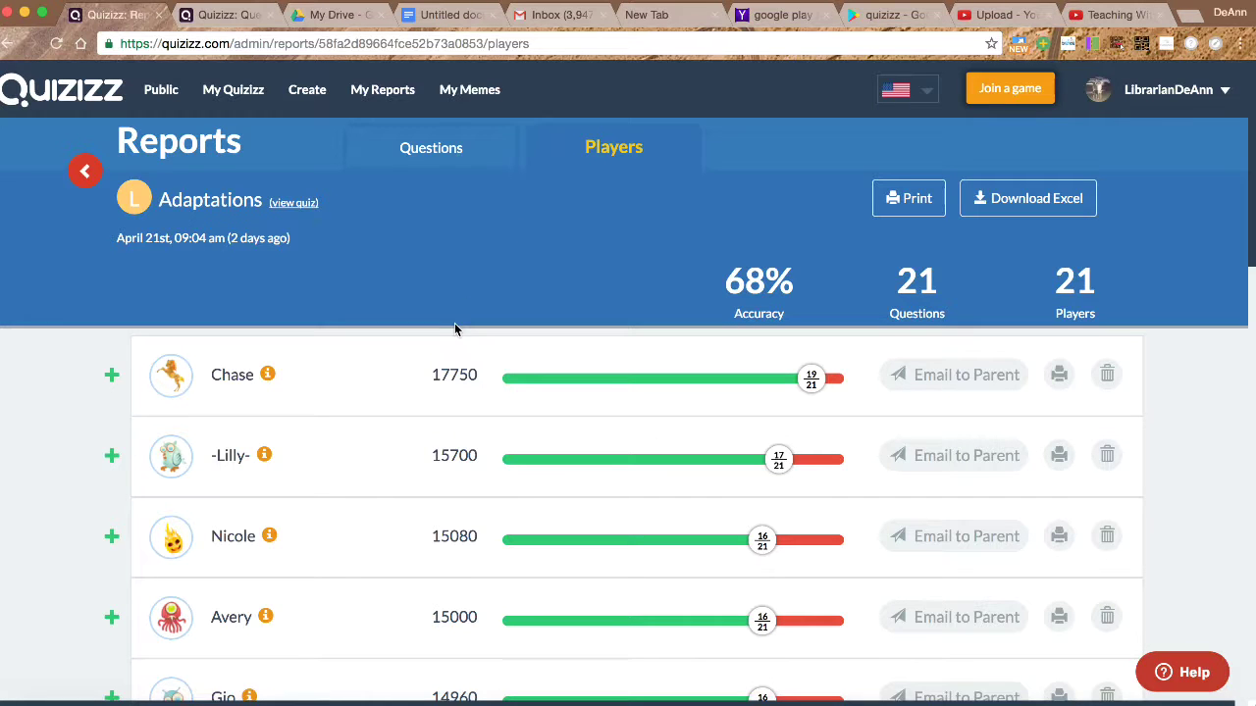
scroll(664, 431, "down", 5)
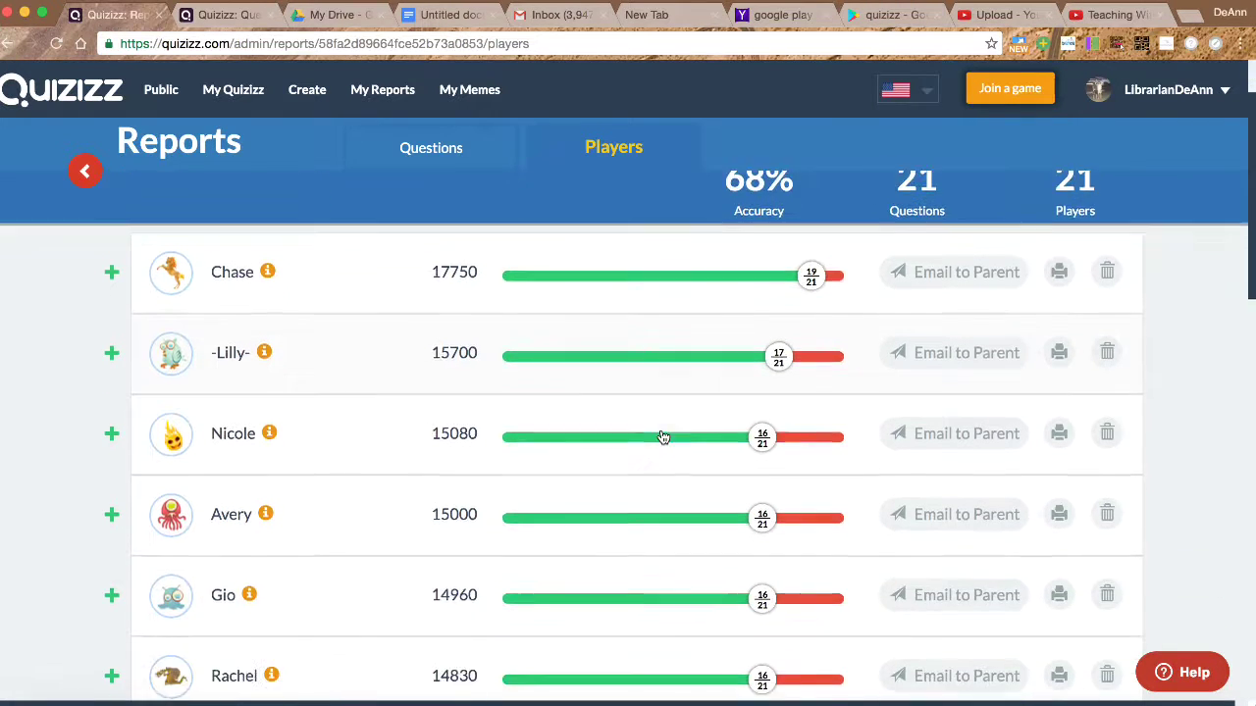
scroll(663, 437, "down", 7)
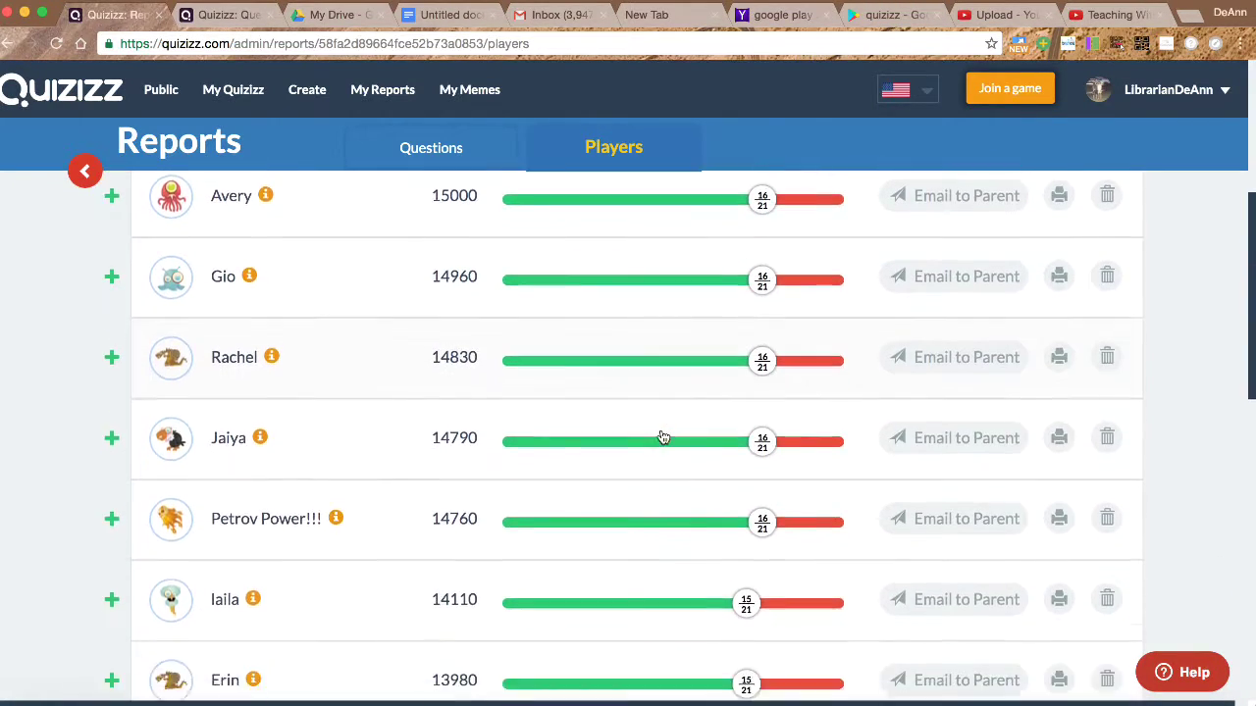
scroll(663, 436, "down", 8)
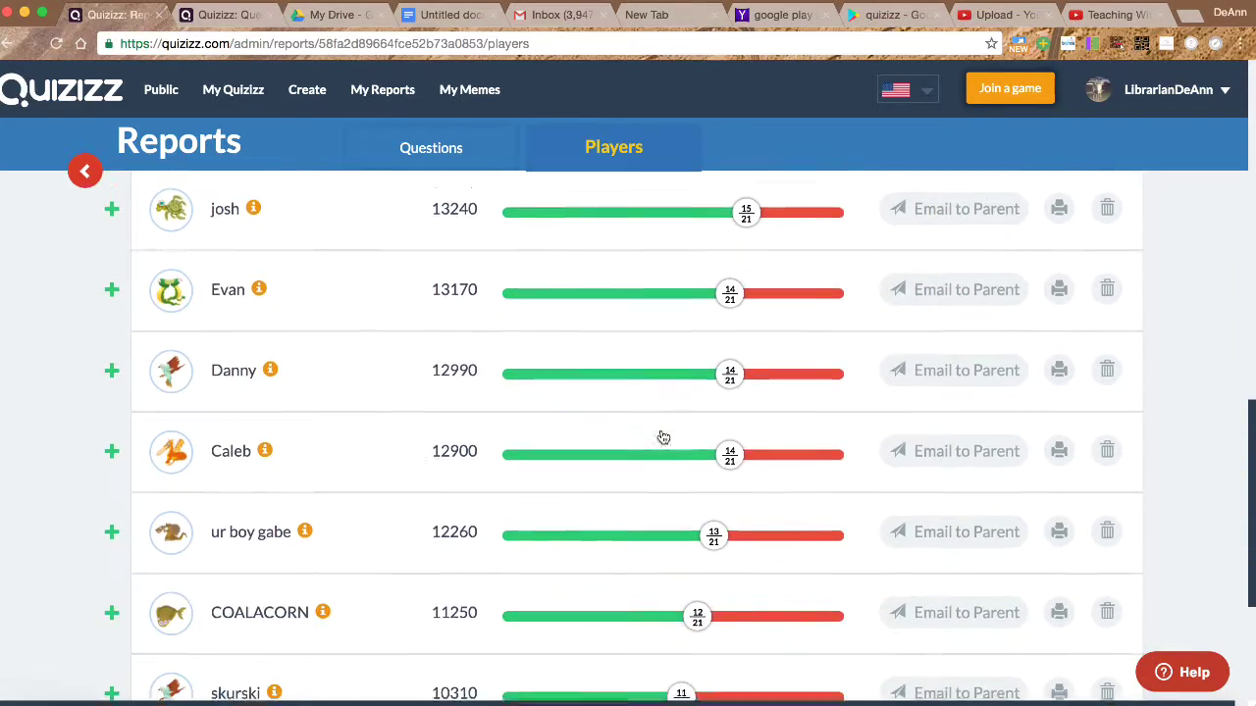
scroll(664, 437, "up", 10)
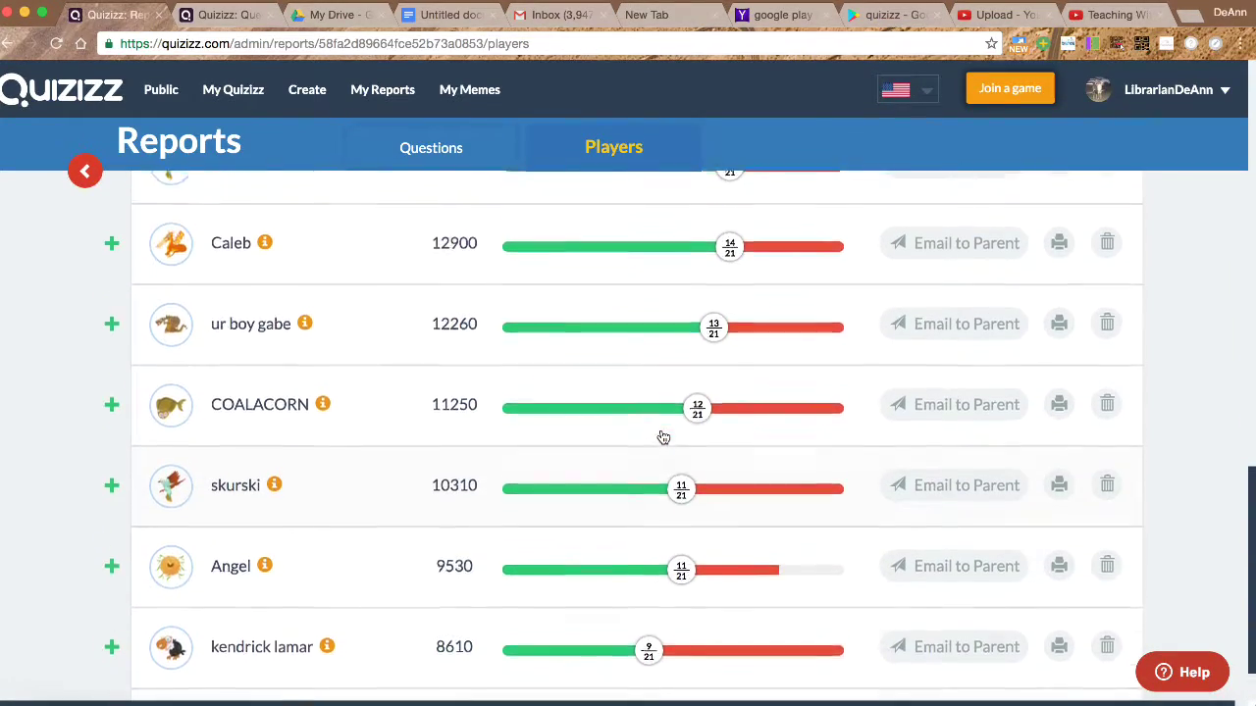
scroll(663, 437, "up", 9)
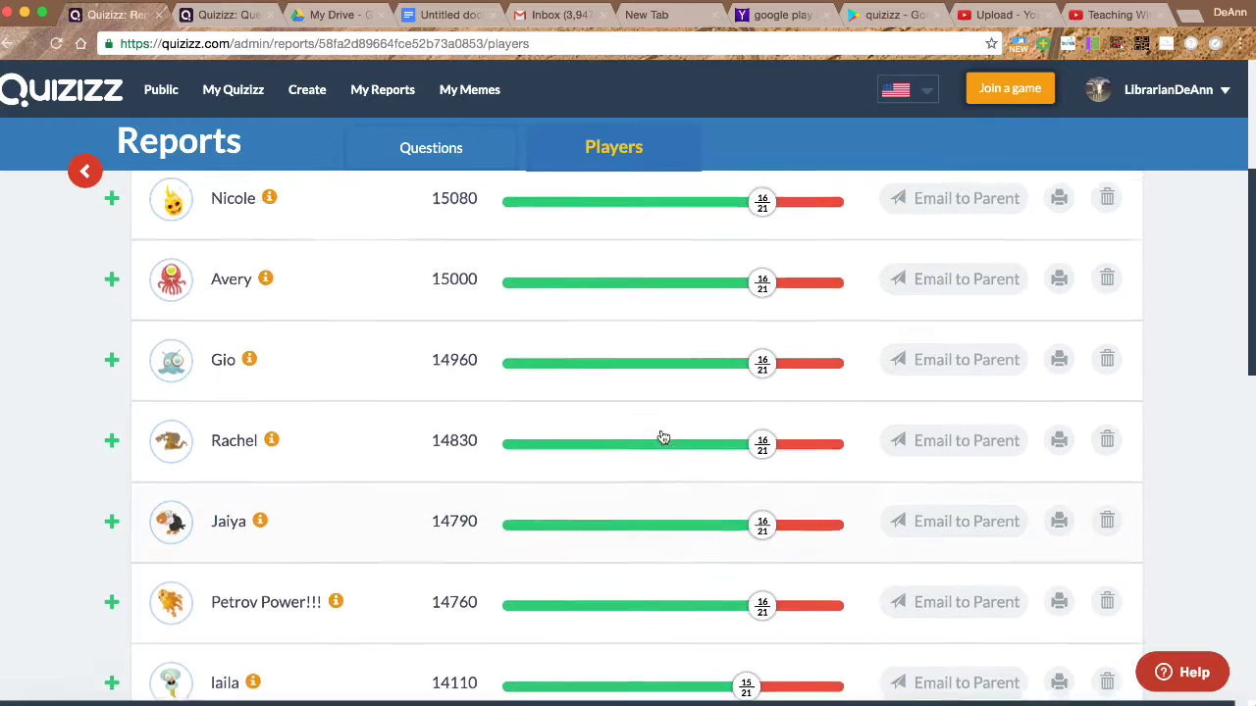
scroll(664, 436, "up", 1)
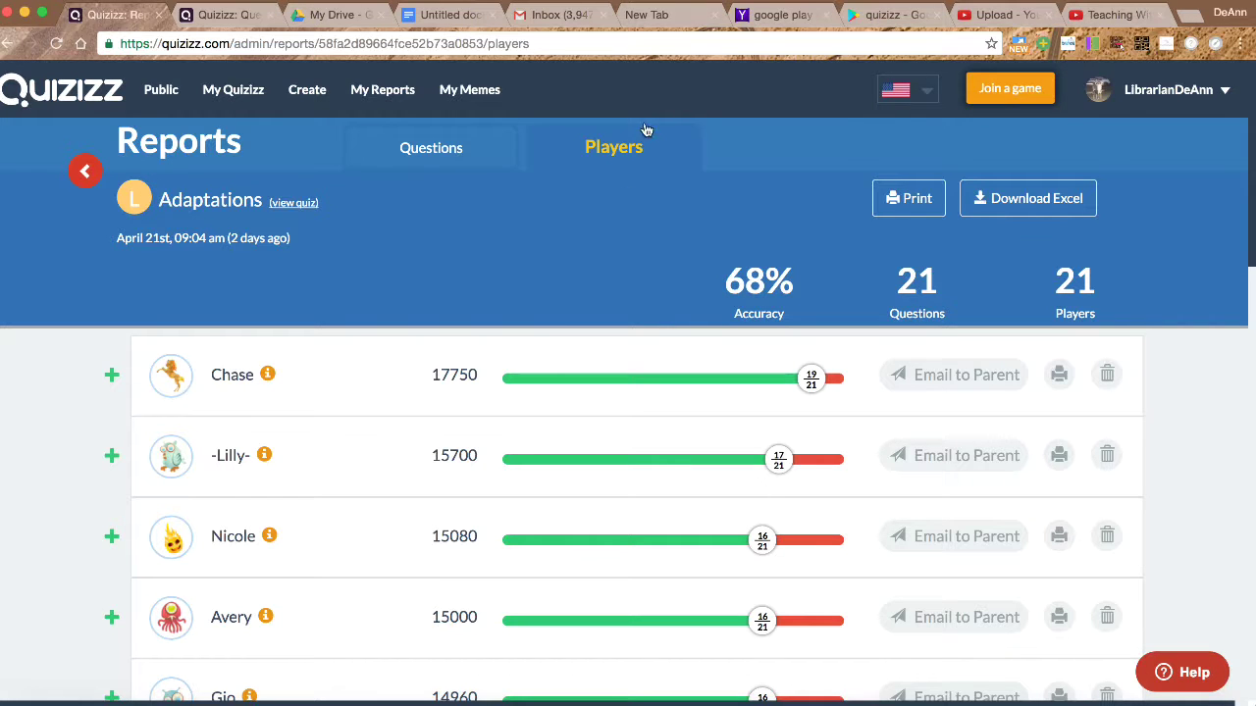
left_click(965, 377)
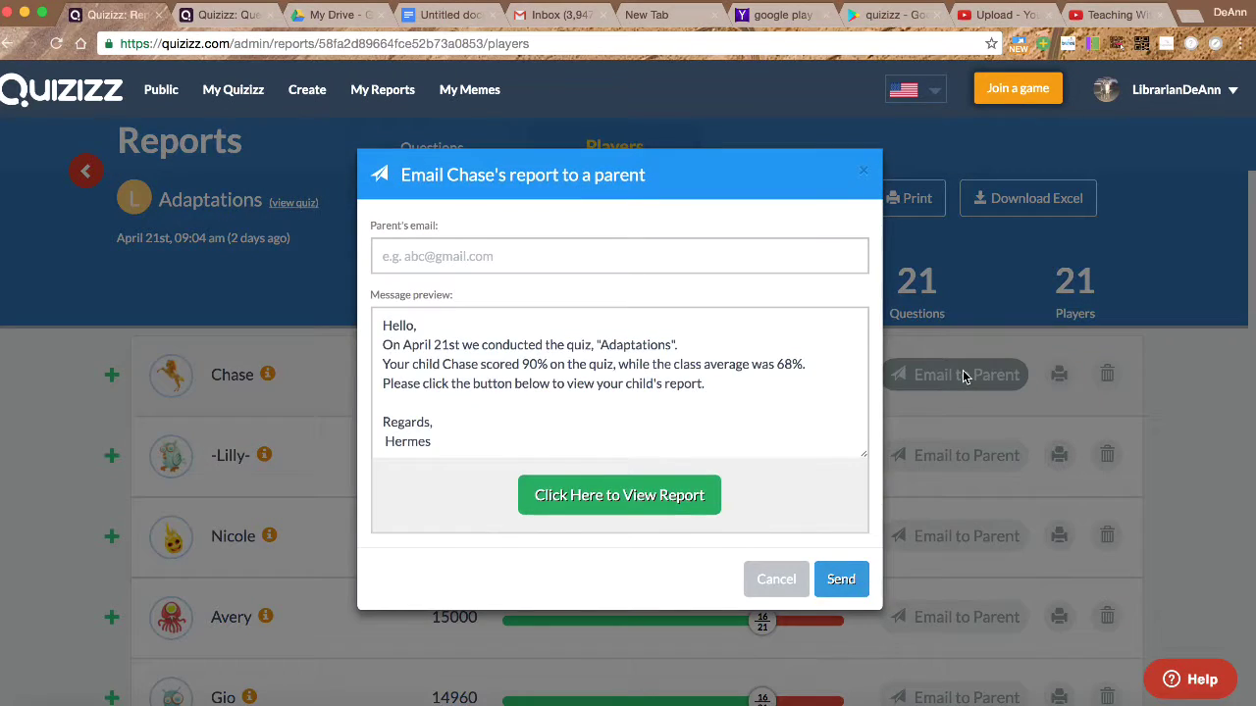
left_click(779, 586)
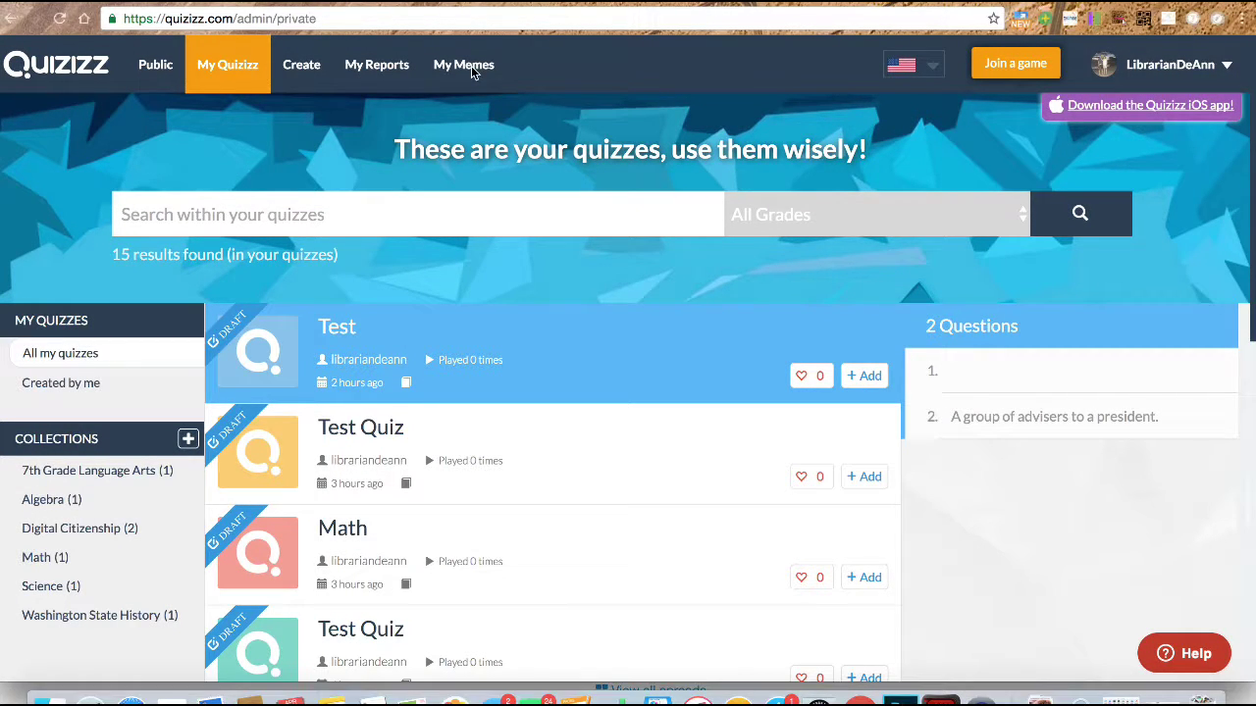
Step: Open your meme sets and view the name, language and visibility options for a new set
left_click(472, 71)
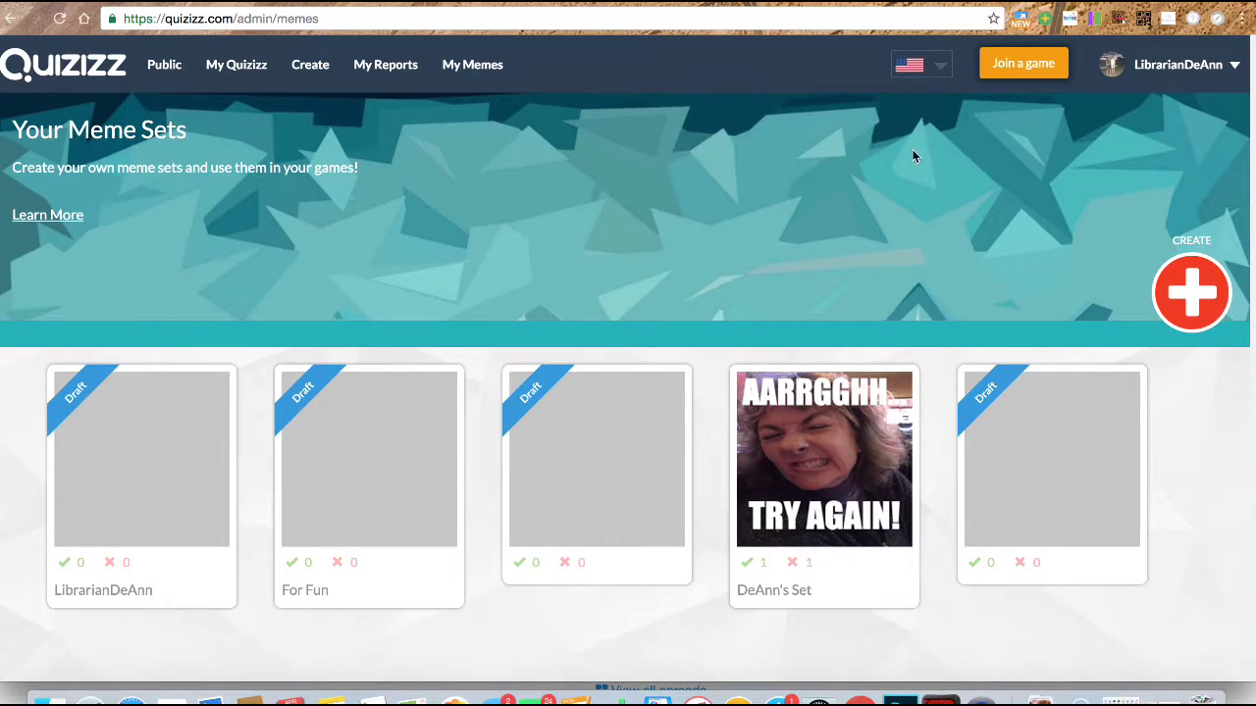
left_click(1195, 295)
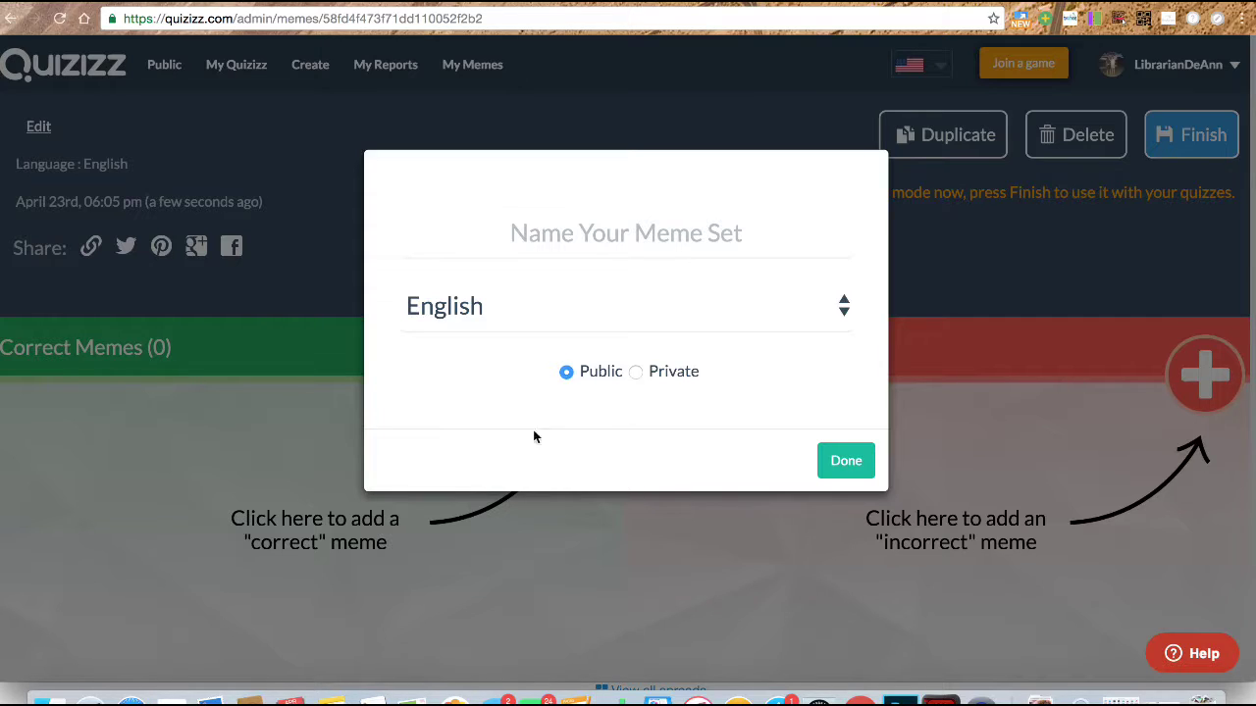
left_click(10, 19)
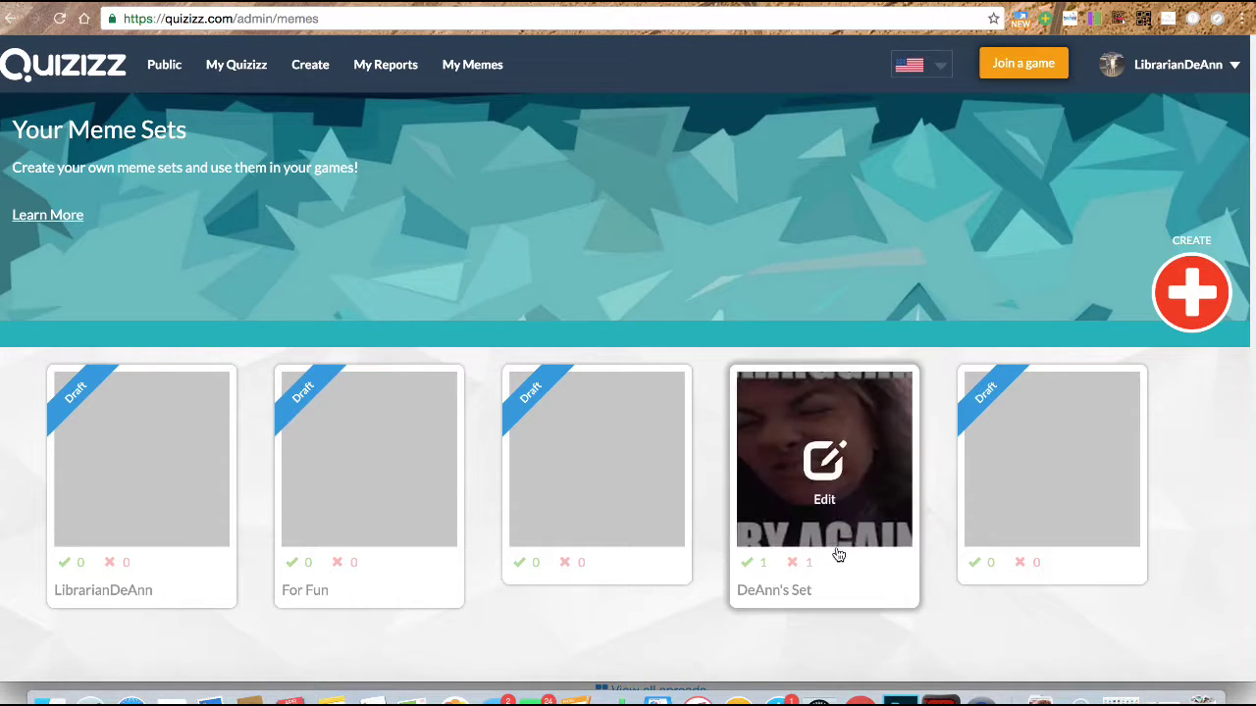
Step: Open the finished meme set and view the text and name options of its "AWE... SOME!!!!" correct meme without saving
left_click(796, 501)
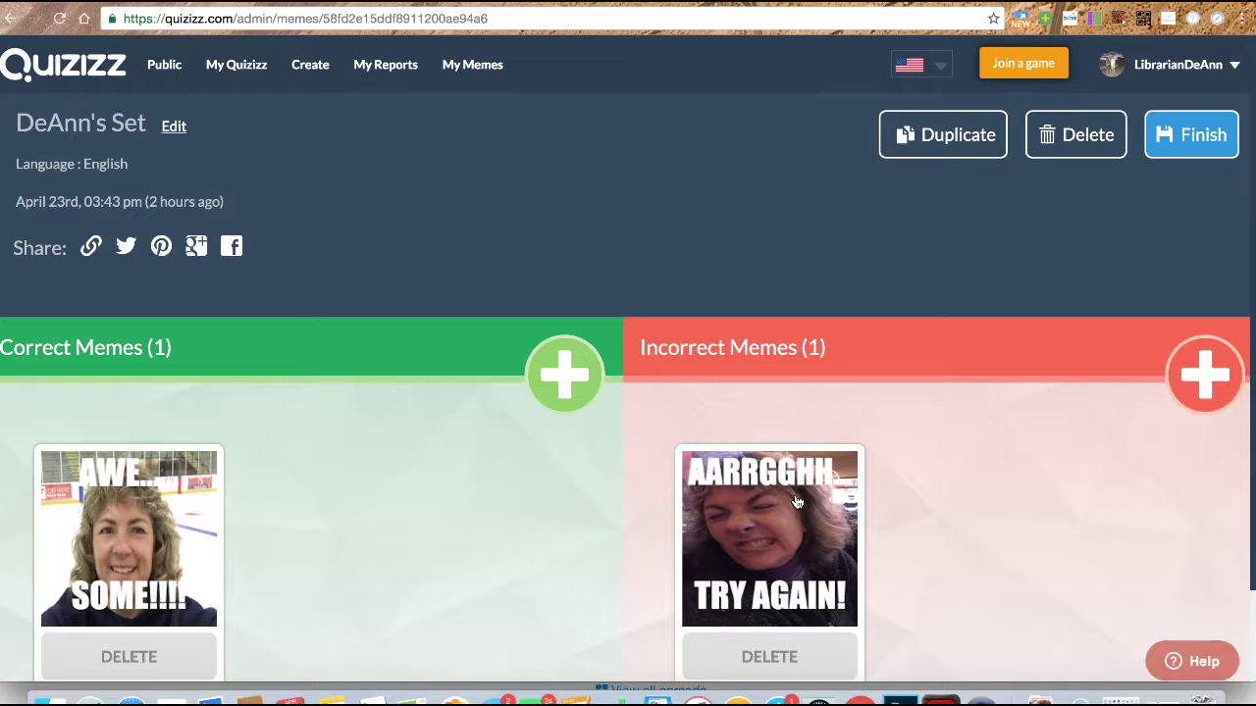
left_click(761, 541)
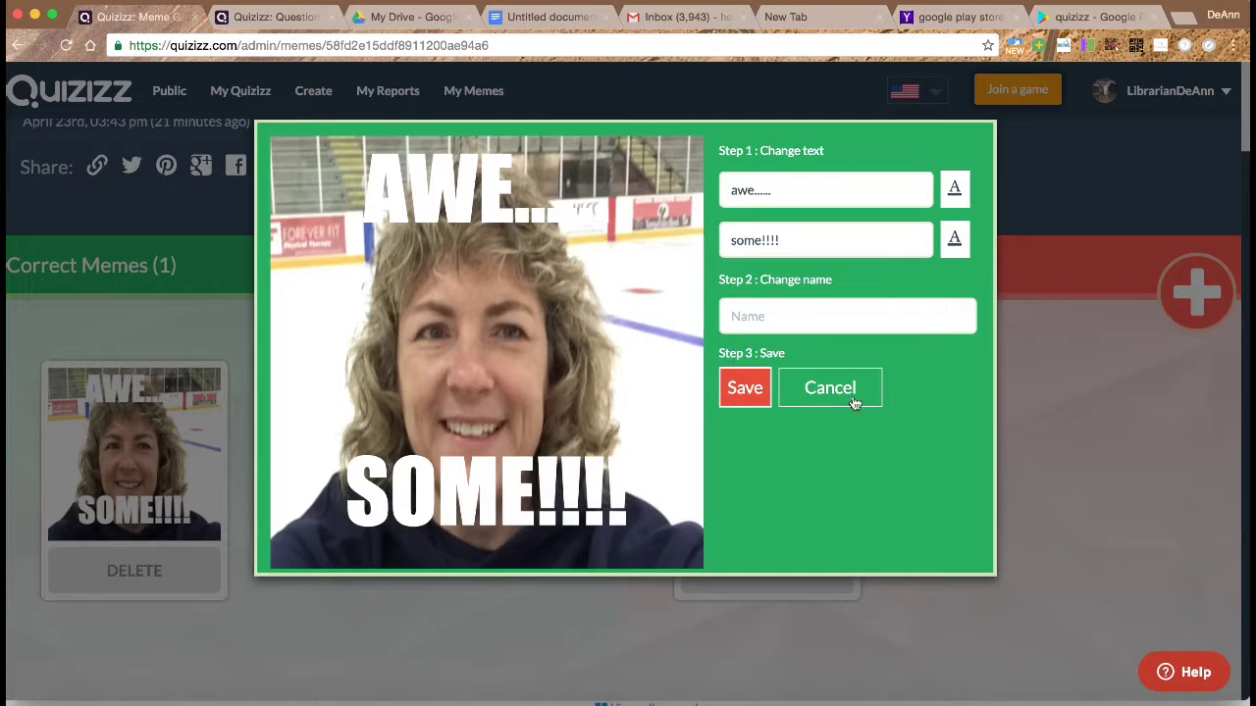
left_click(851, 396)
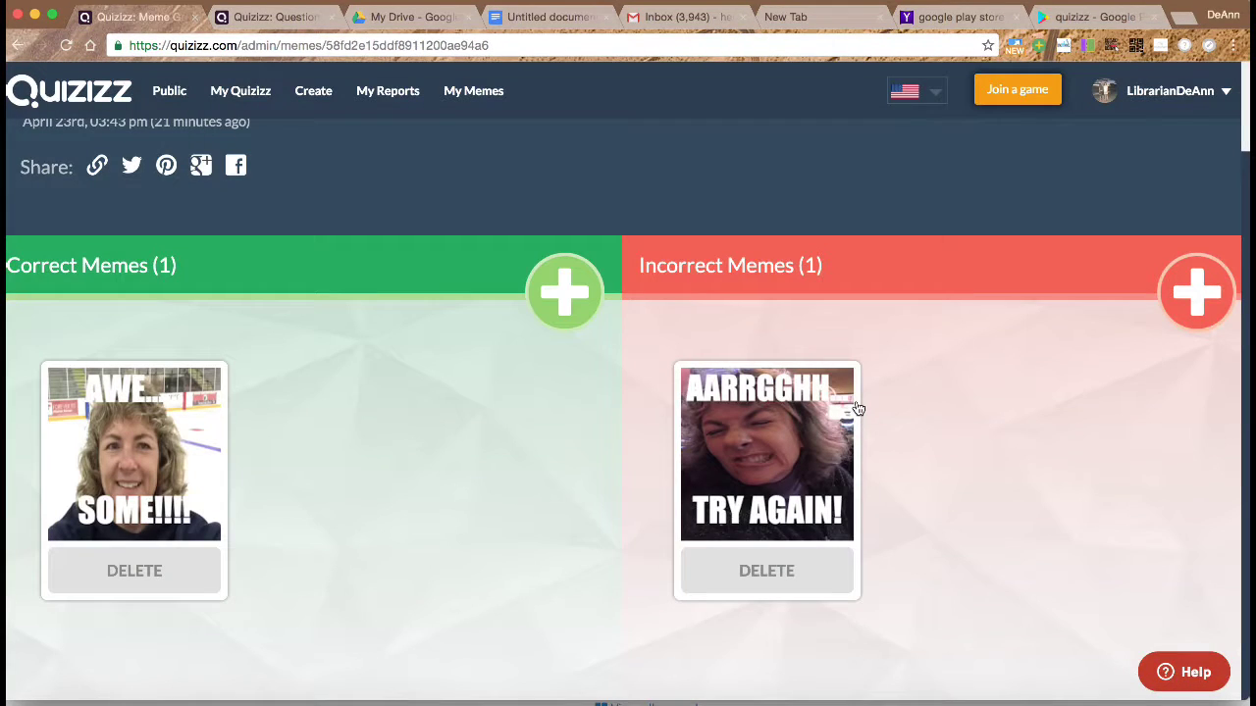